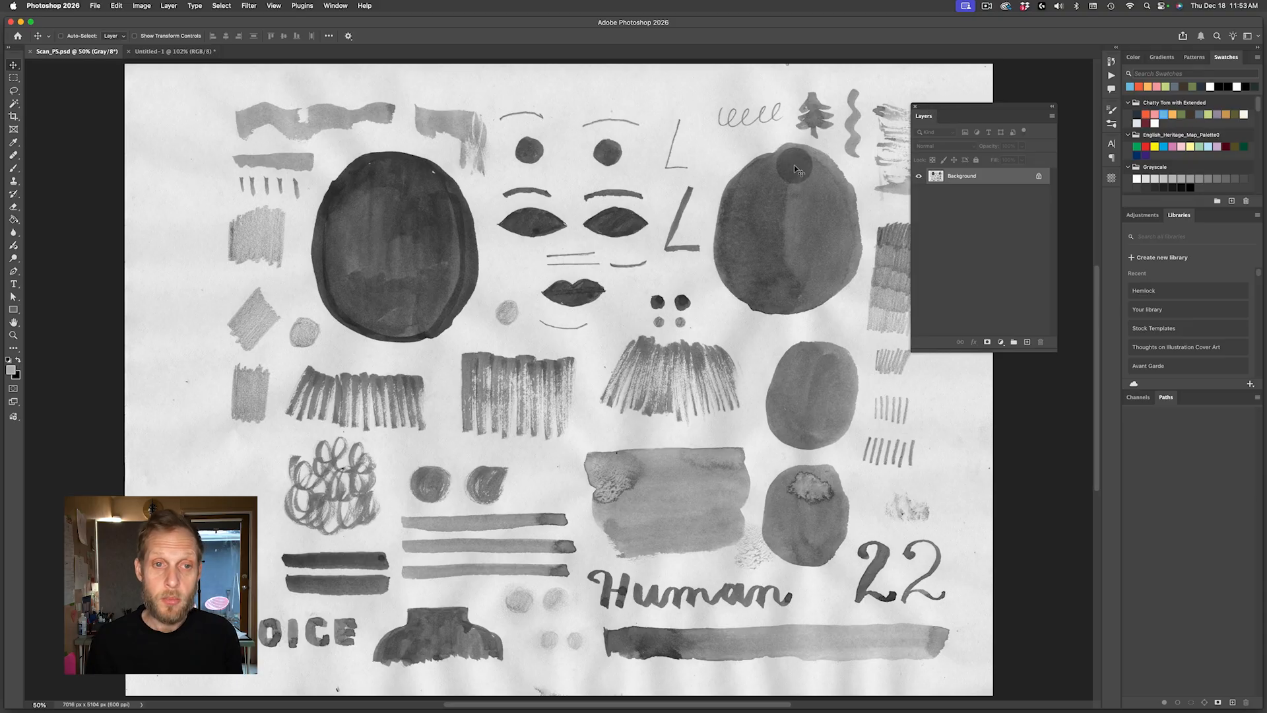
- Add a Levels adjustment layer above the scanned Background layer
key("super+1")
left_click_drag(324, 243, 739, 522)
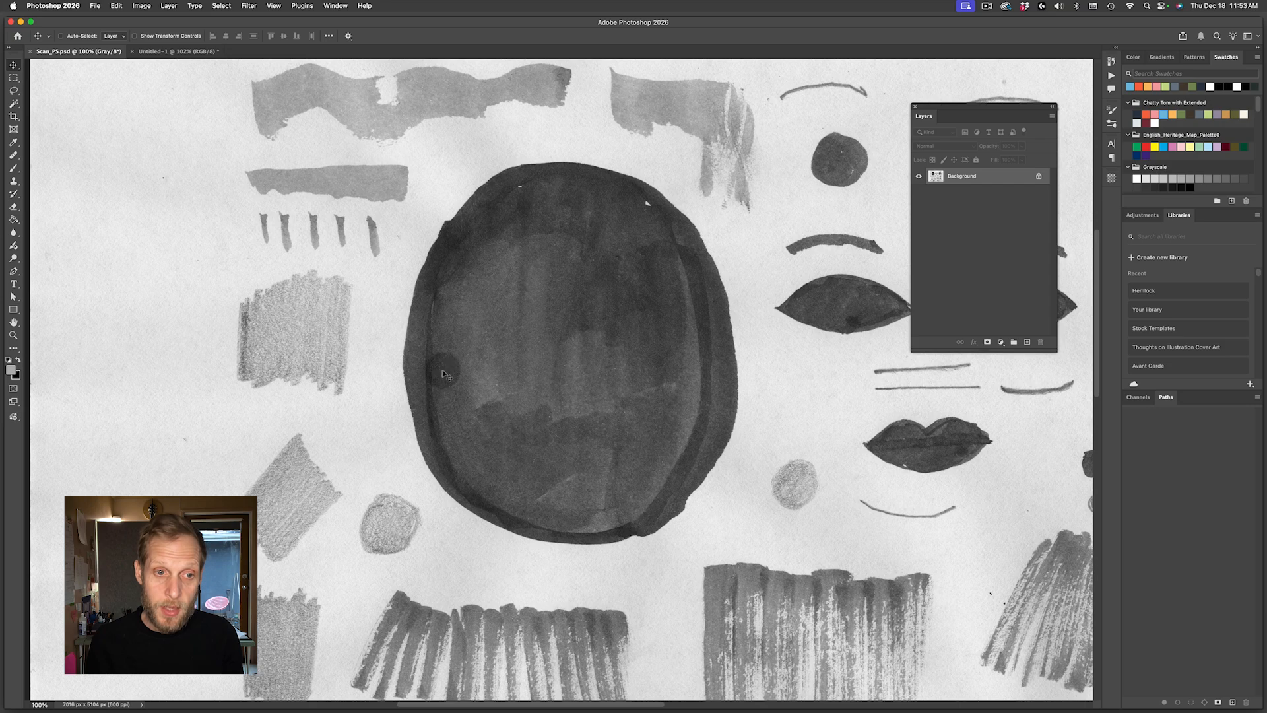
left_click_drag(704, 386, 670, 346)
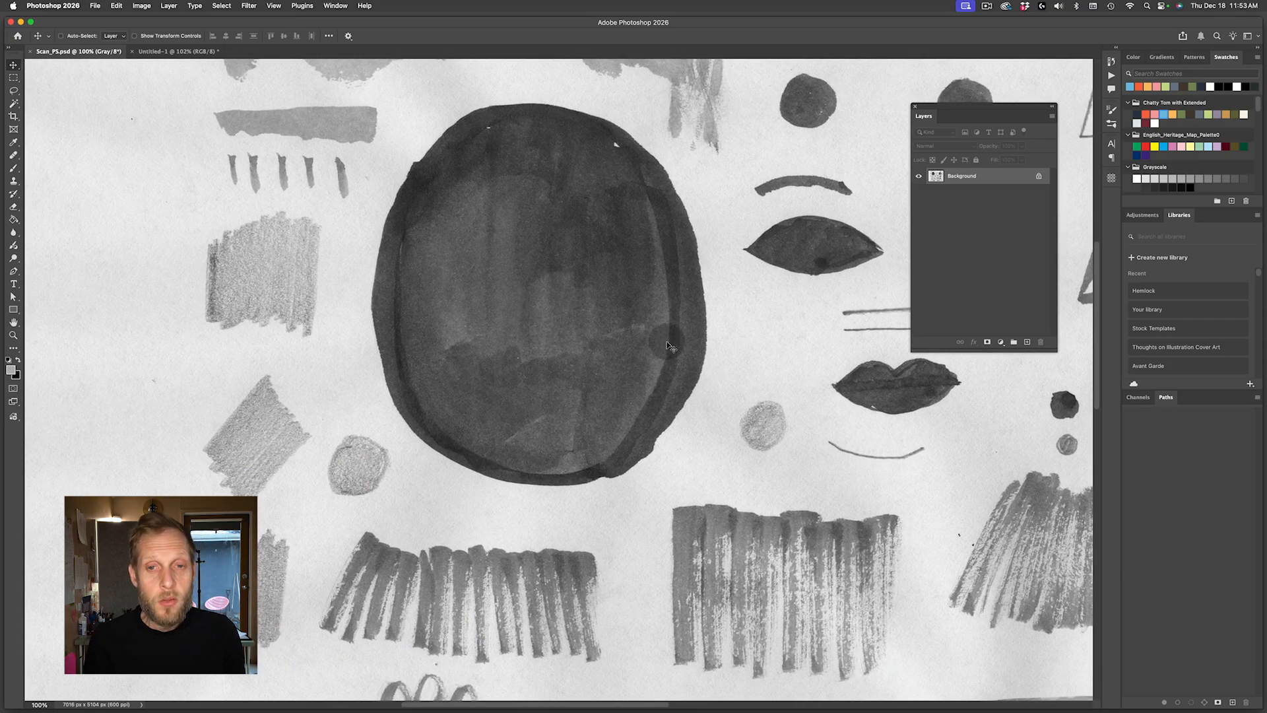
left_click_drag(741, 297, 669, 401)
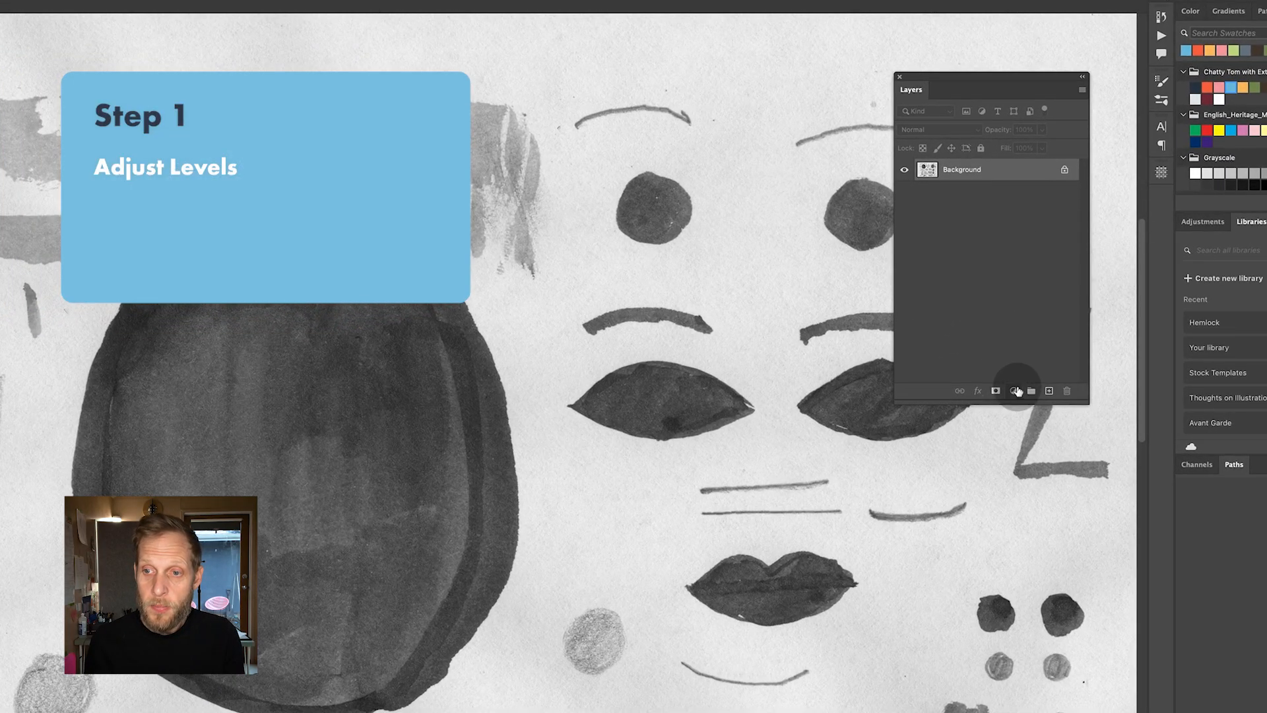
left_click(1002, 344)
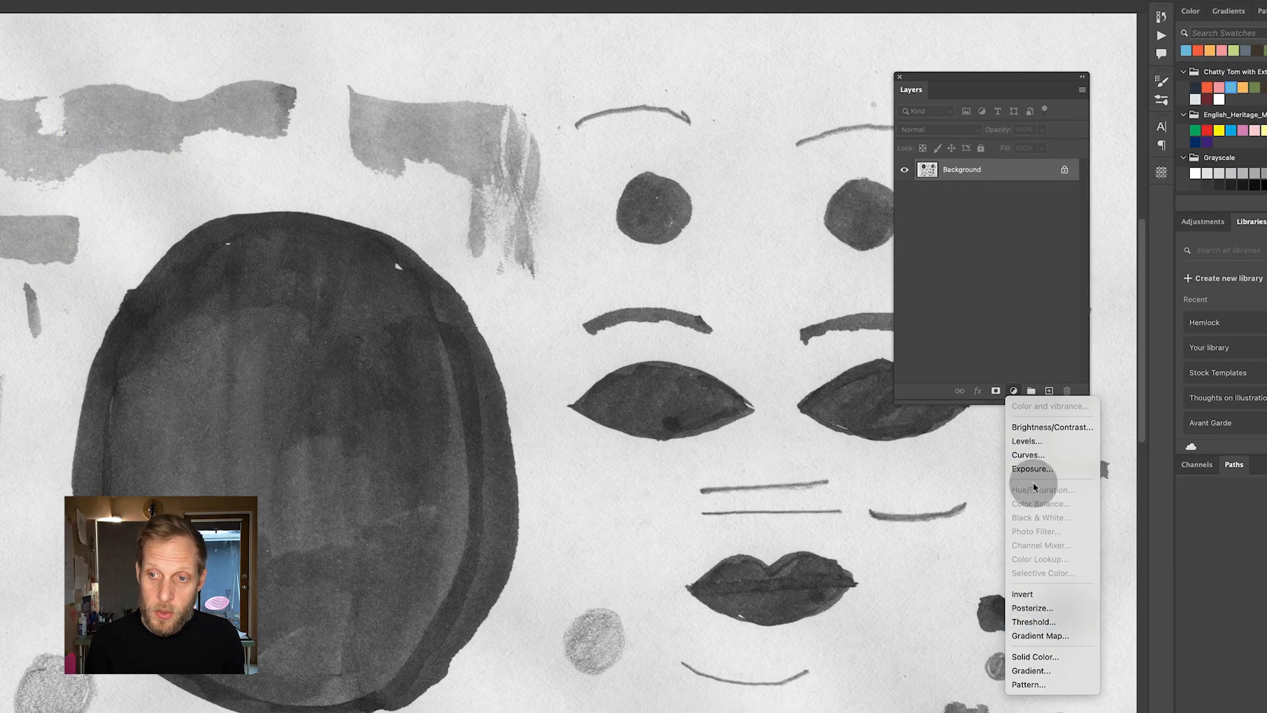
left_click(1029, 446)
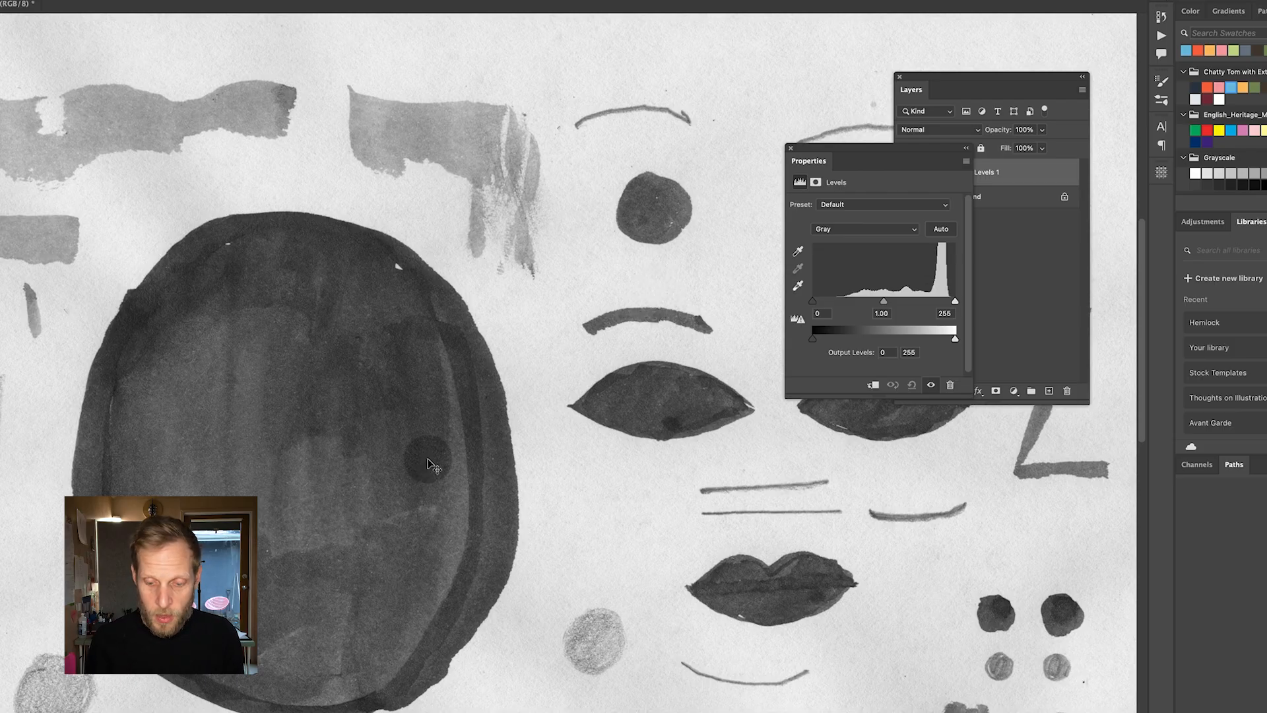
- Set the Levels black input to 41 and the white input to 208 to clean up the paper background
key("ctrl+minus")
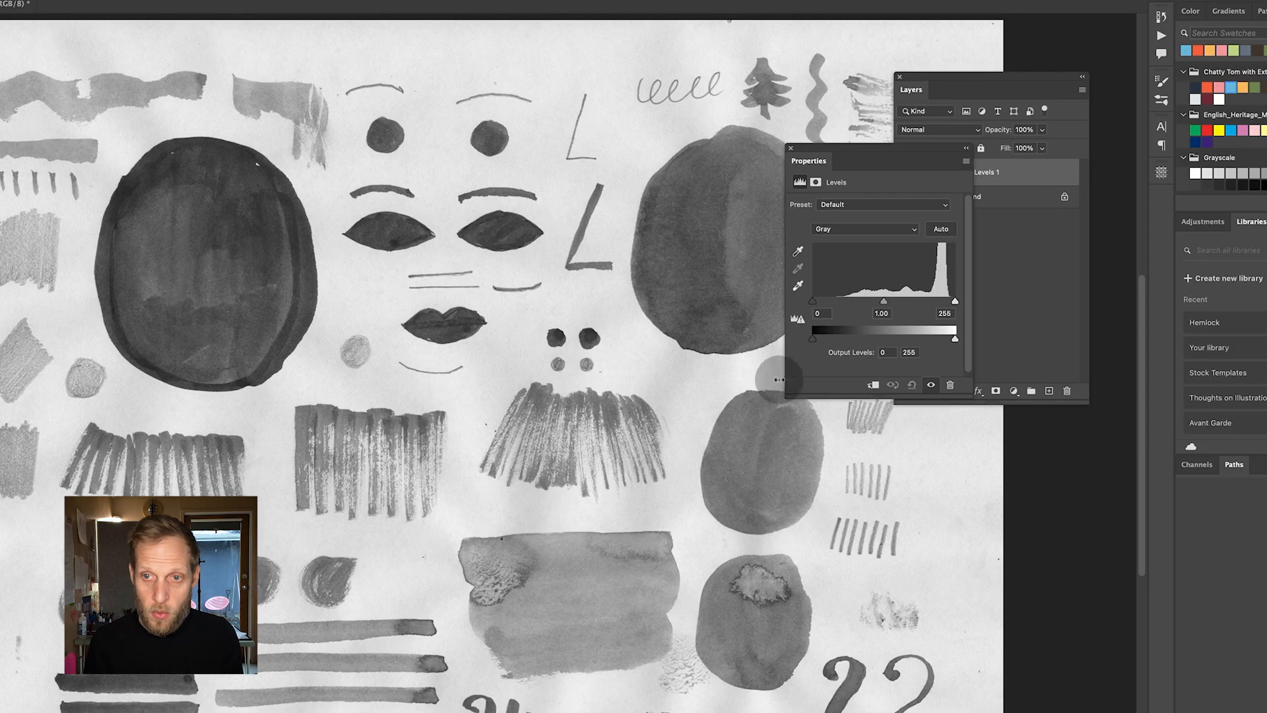
left_click_drag(812, 301, 835, 305)
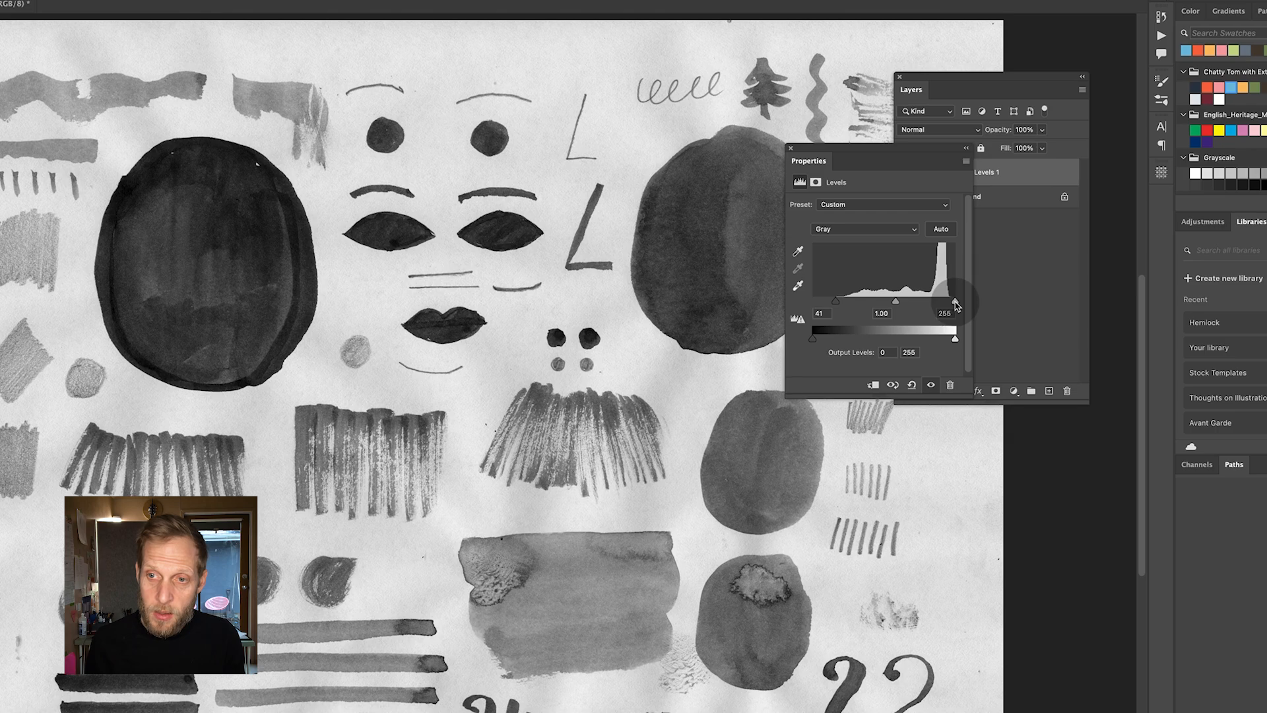
left_click_drag(954, 305, 932, 303)
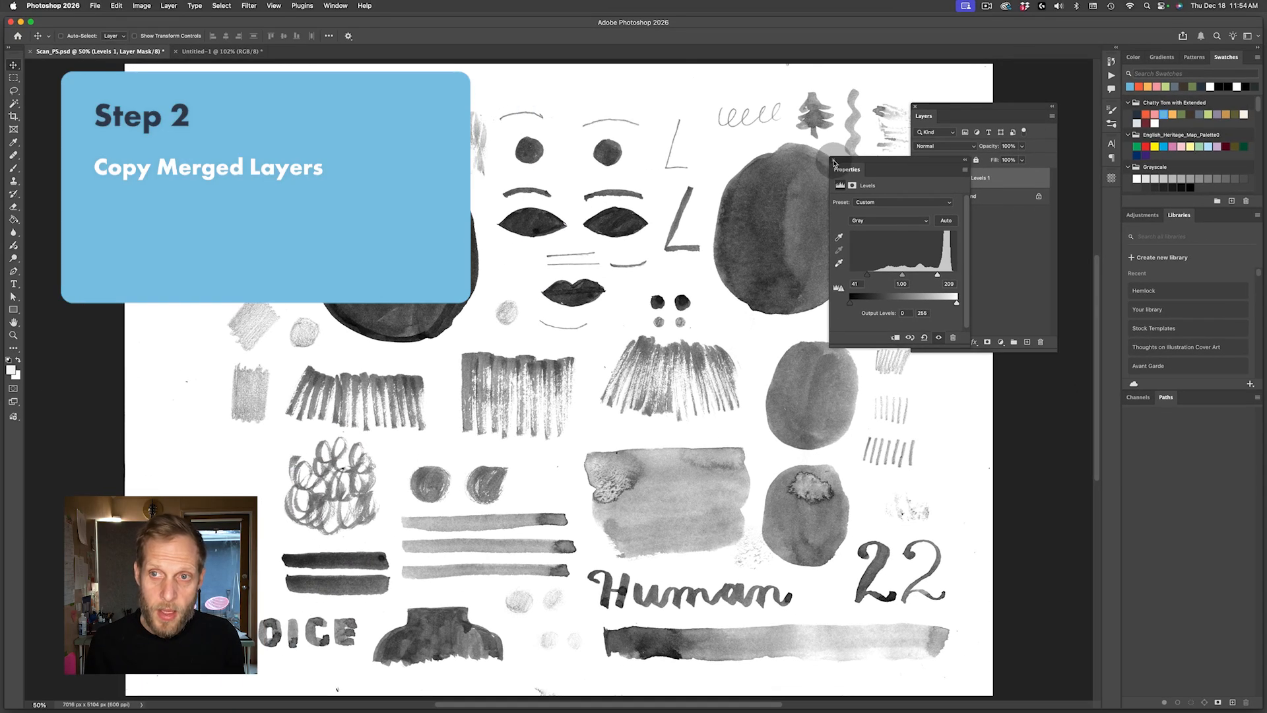
left_click(834, 162)
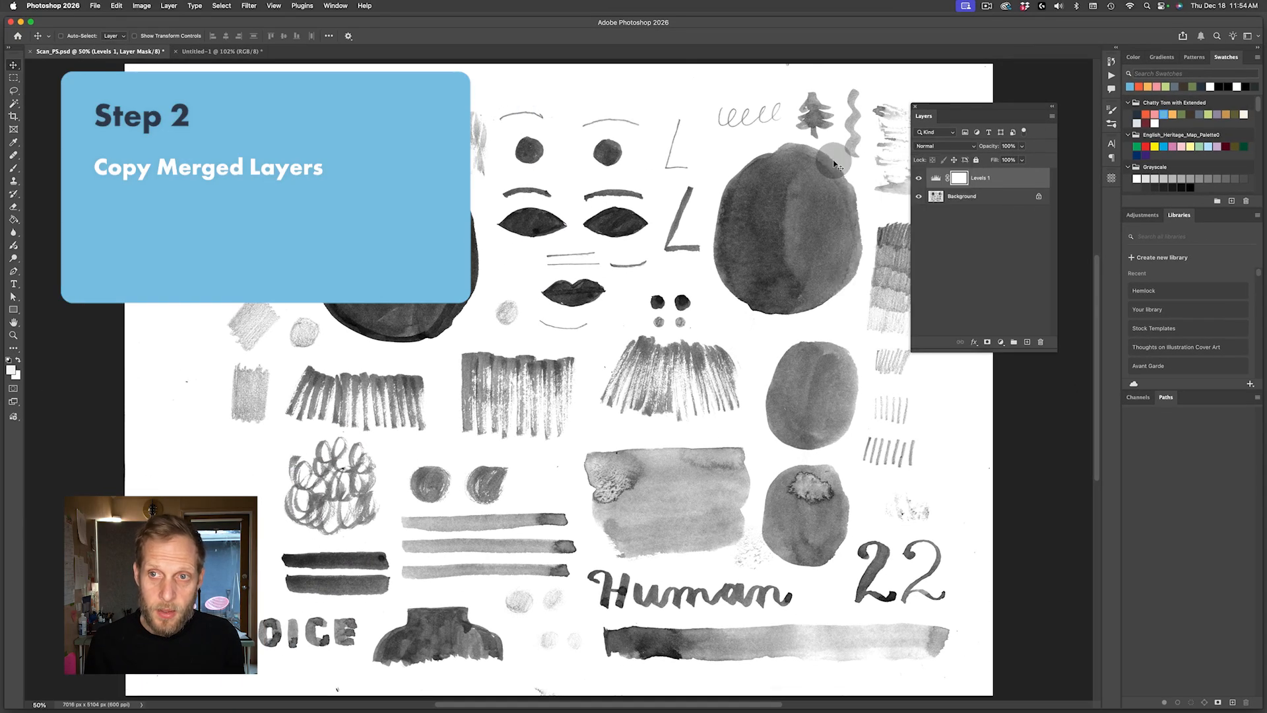
- Select the whole canvas with no layer active and copy the artwork merged
left_click(937, 235)
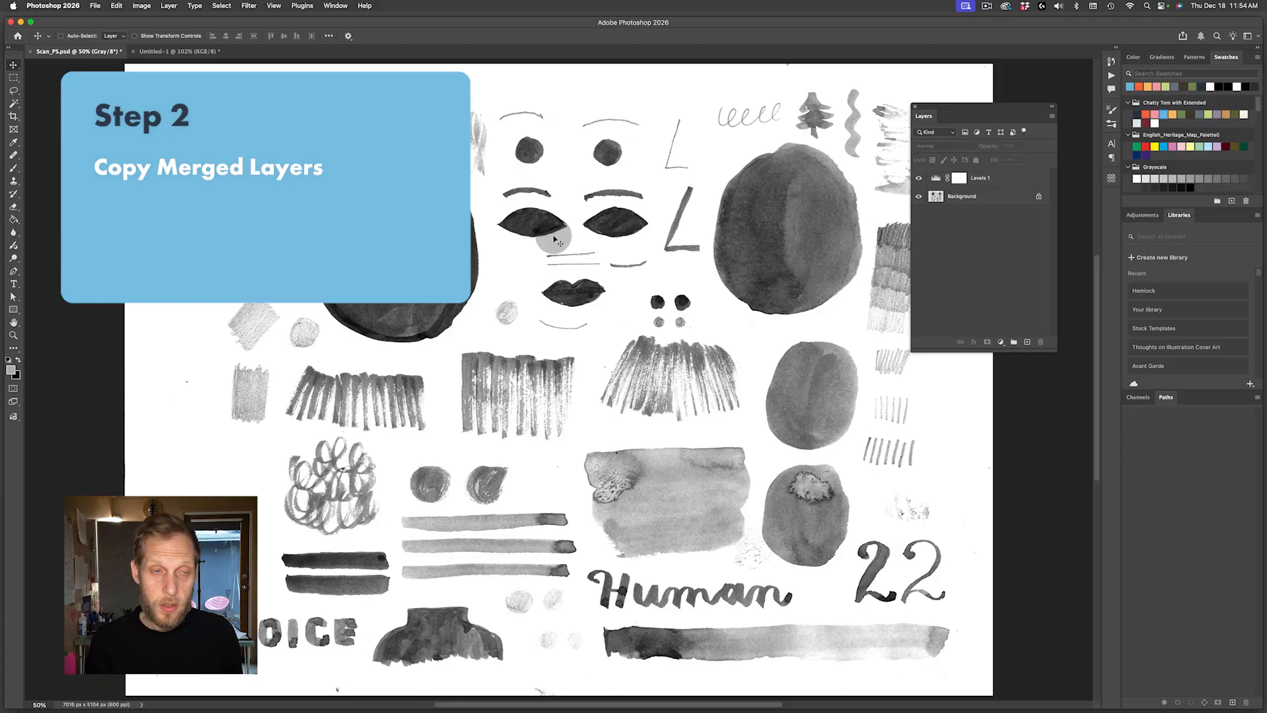
left_click(538, 249)
key("super+a")
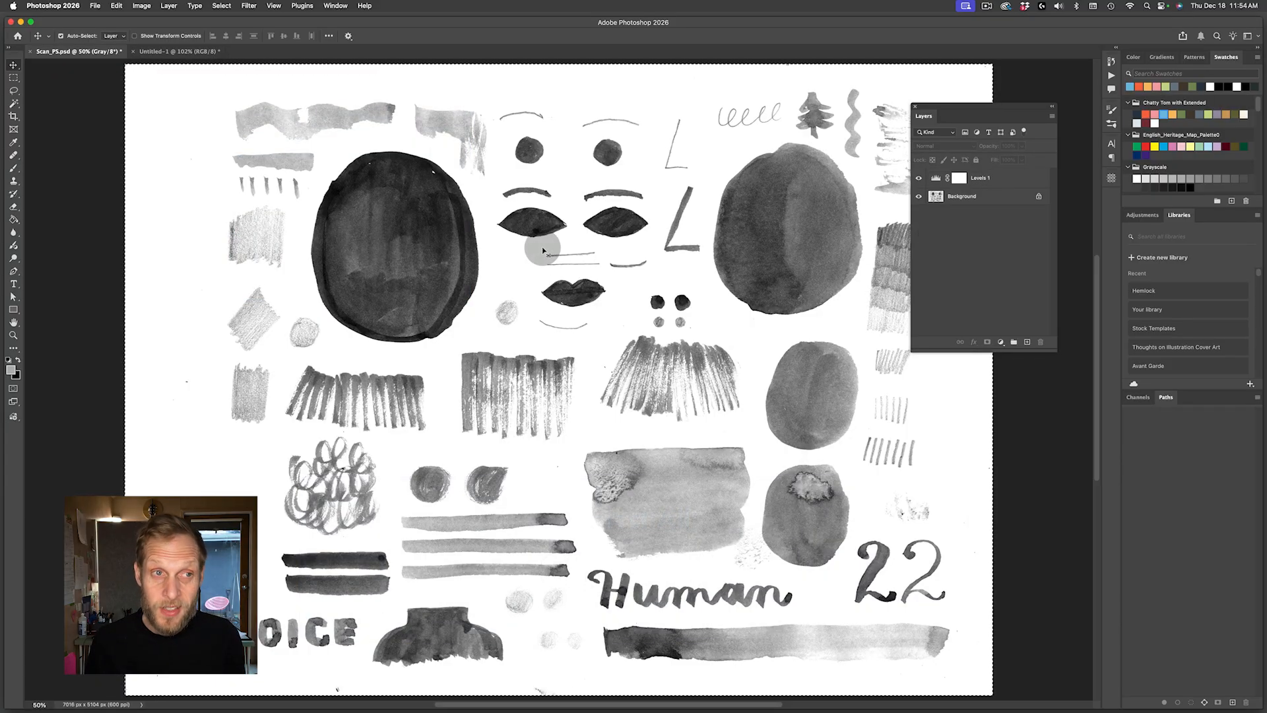
key("super+shift+c")
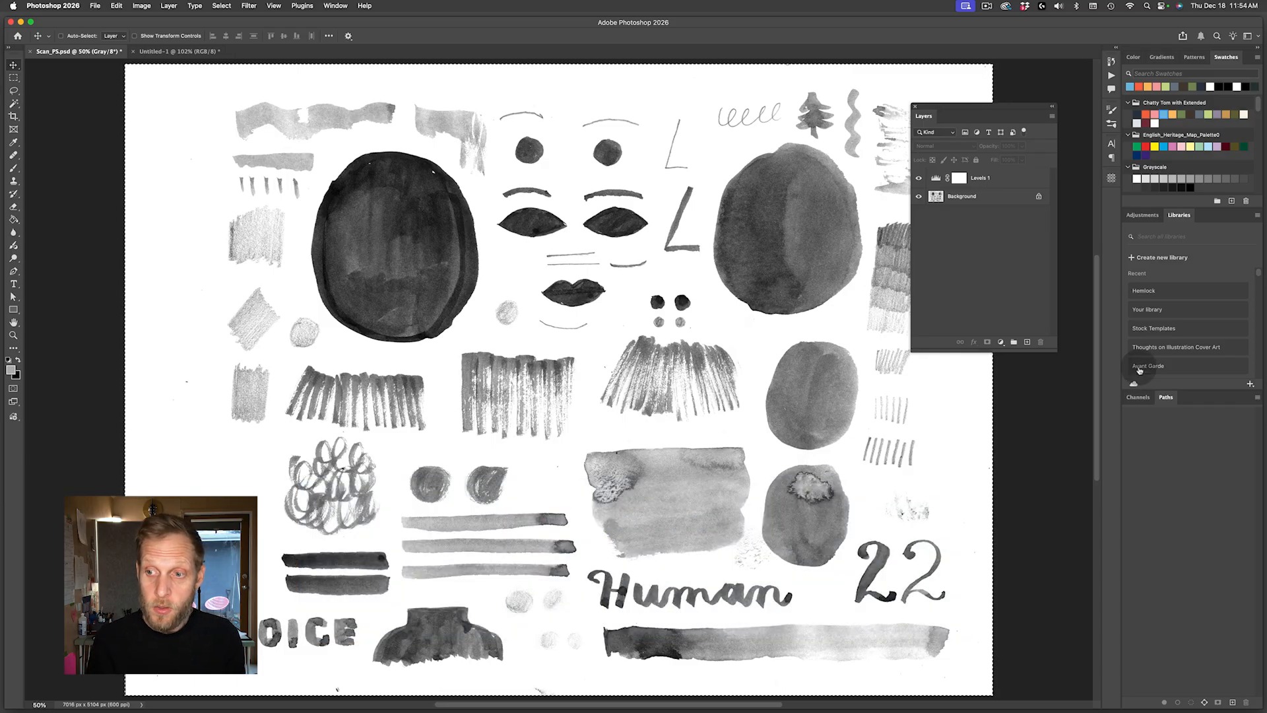
- Group Channels with Layers and paste the copied artwork into a new alpha channel
left_click(1138, 398)
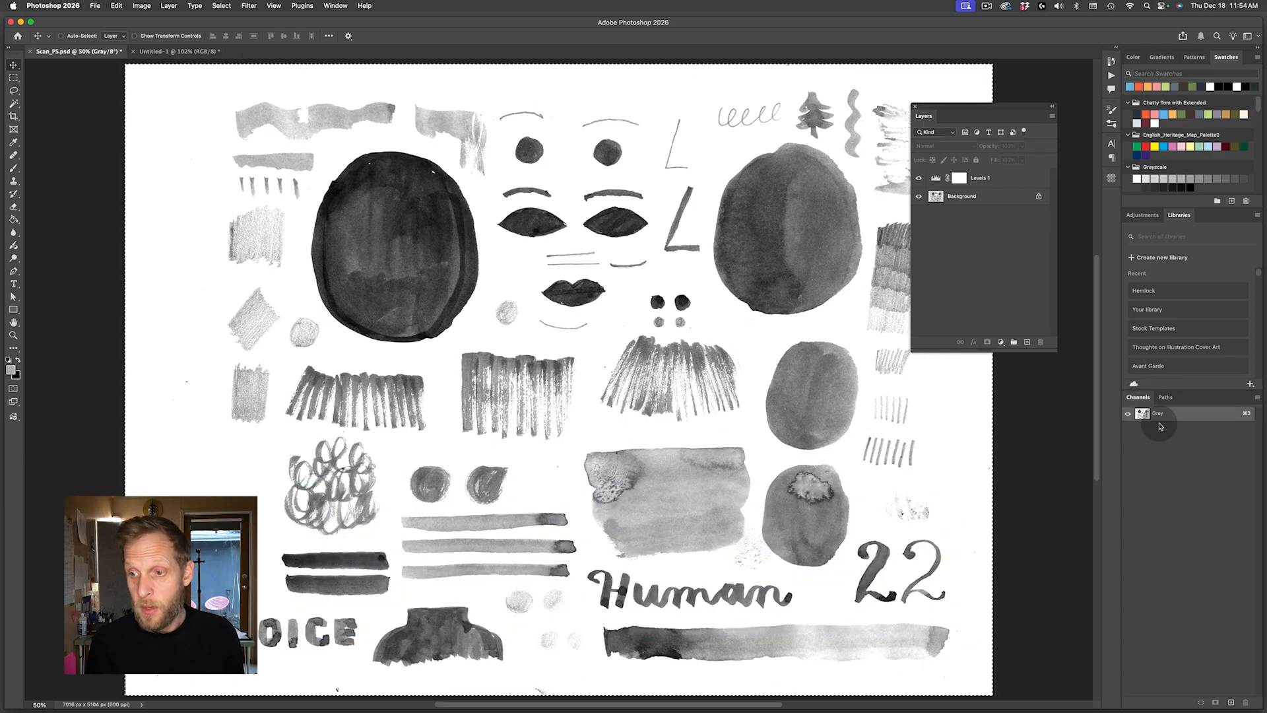
left_click_drag(1139, 398, 944, 117)
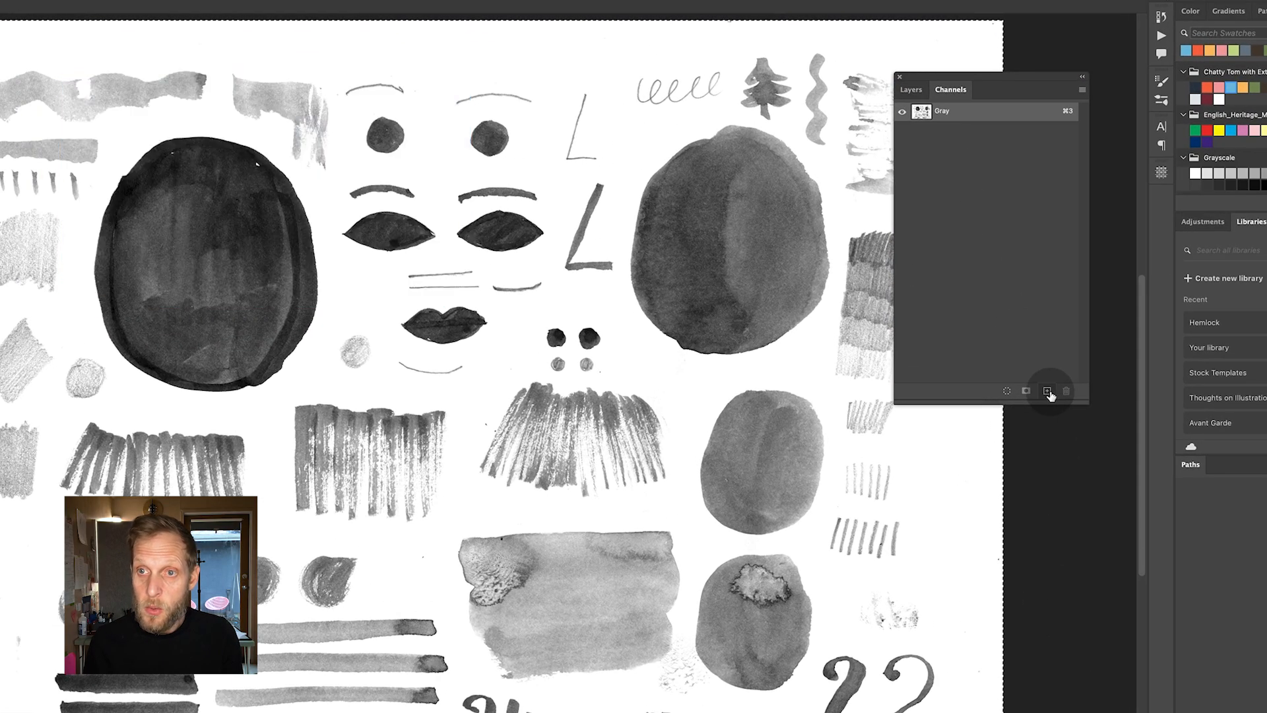
left_click(1047, 391)
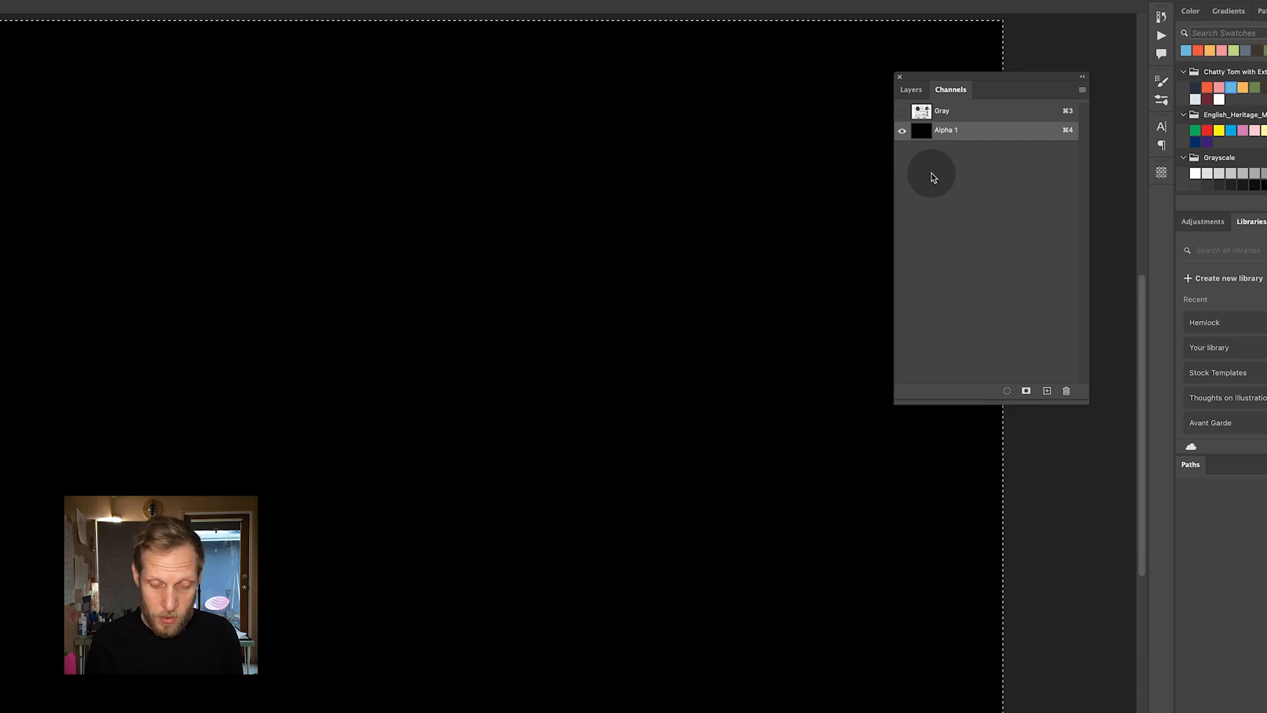
key("super+v")
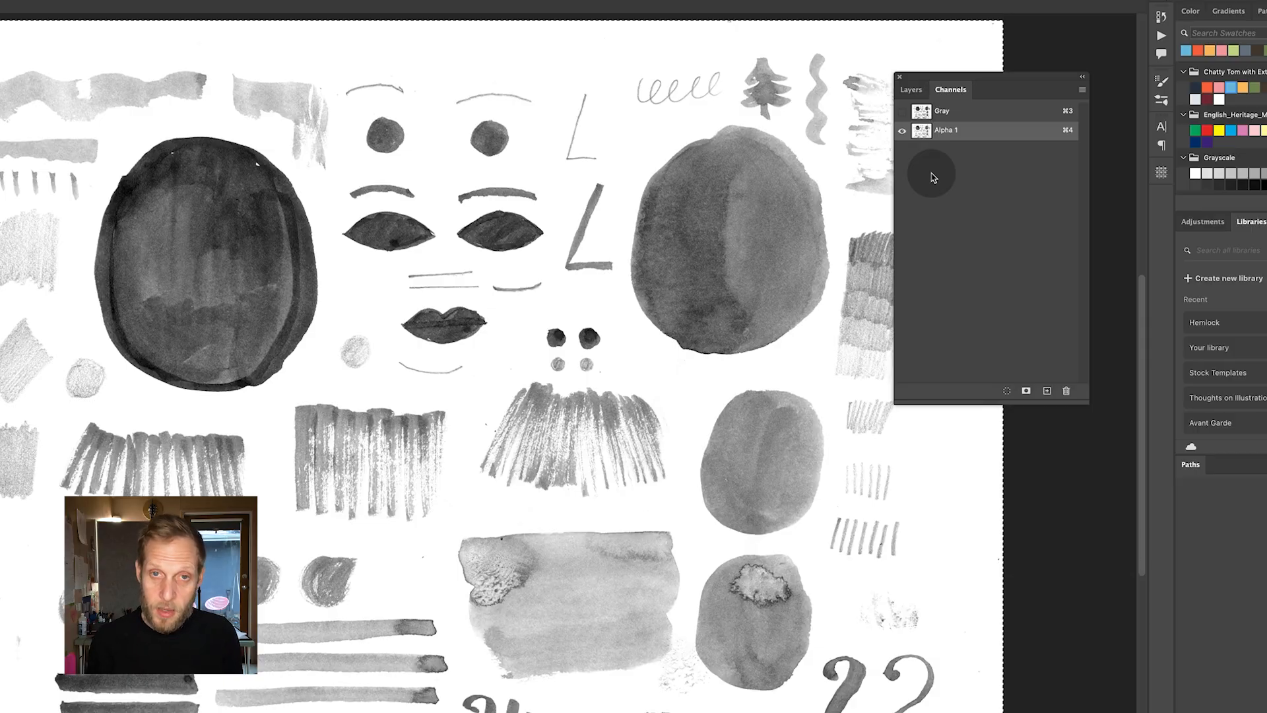
- Invert the alpha channel and load it as a selection
key("super+i")
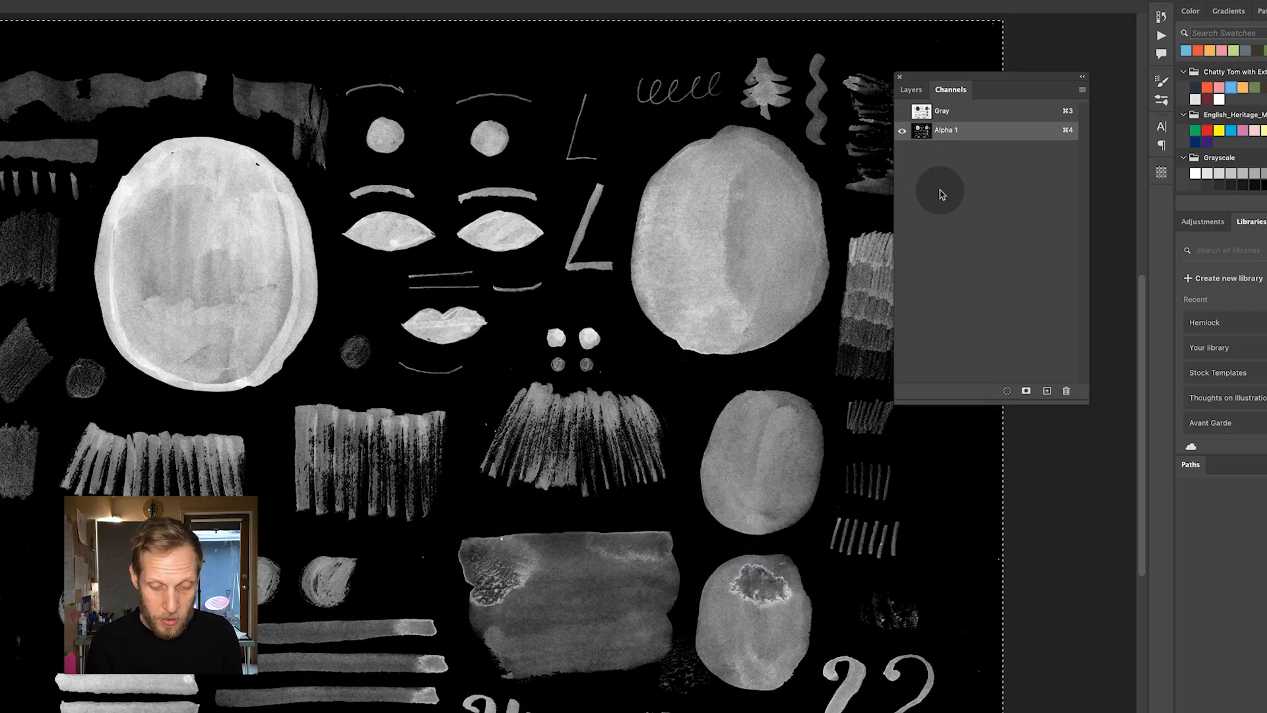
left_click(921, 131, "super")
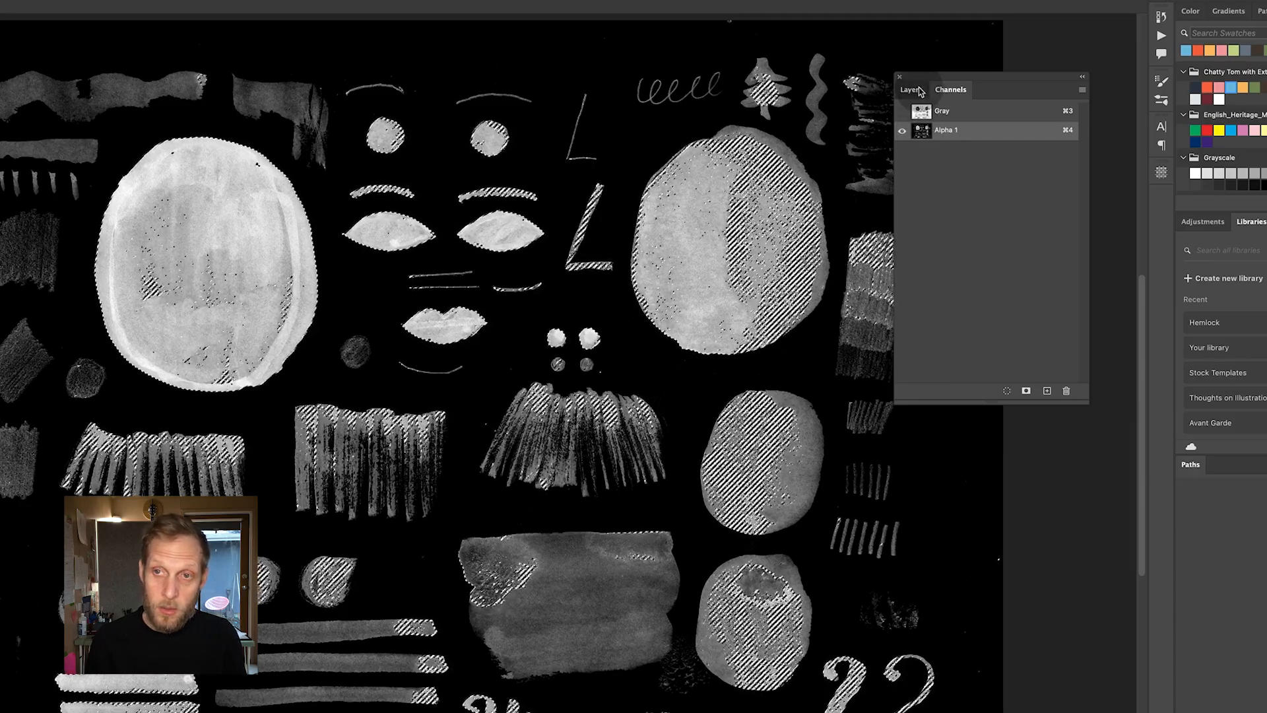
- Add a Solid Color fill layer above Levels 1, masked by the loaded selection, with brightness 0 (black, 000000)
left_click(921, 91)
left_click(995, 177)
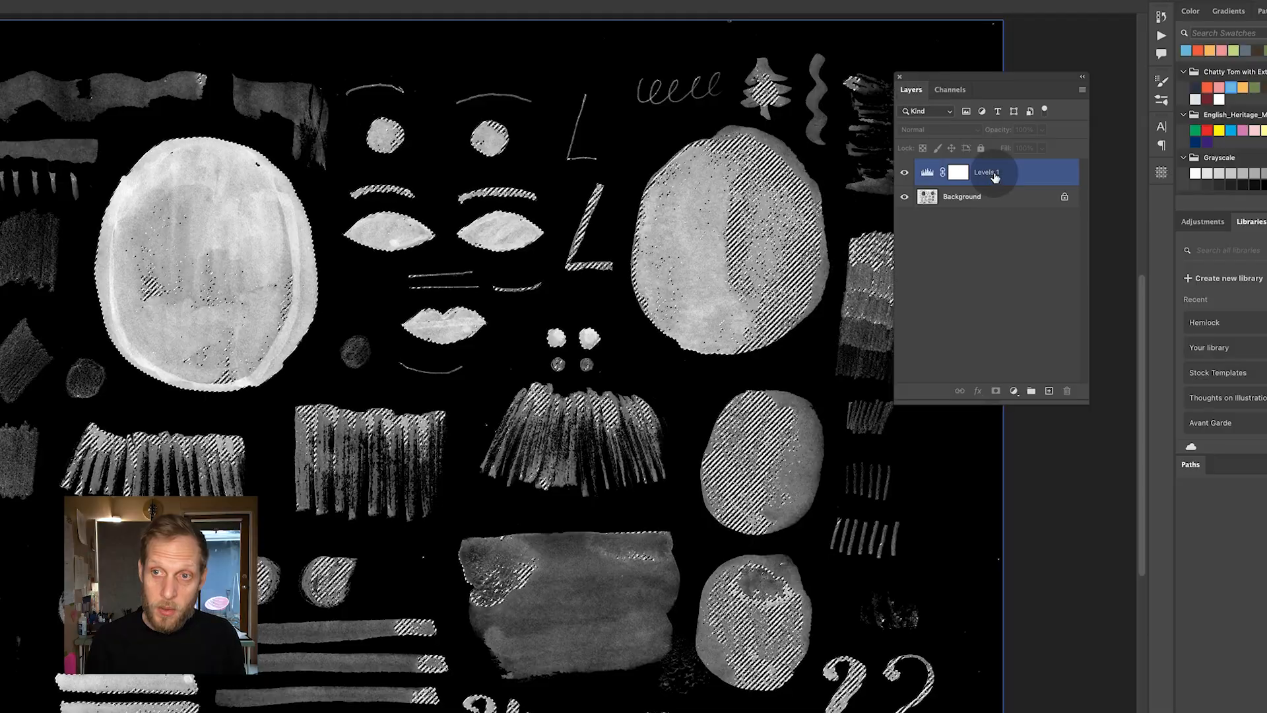
left_click(1032, 296)
left_click(1012, 392)
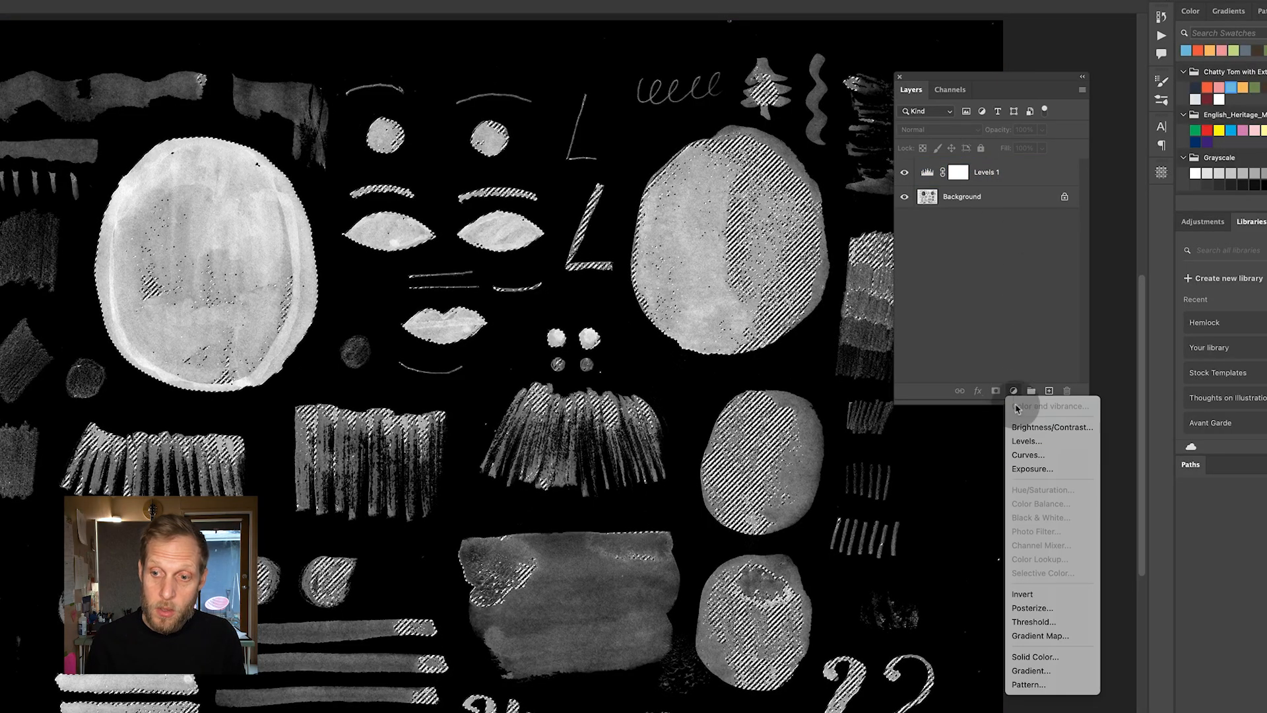
left_click(1038, 656)
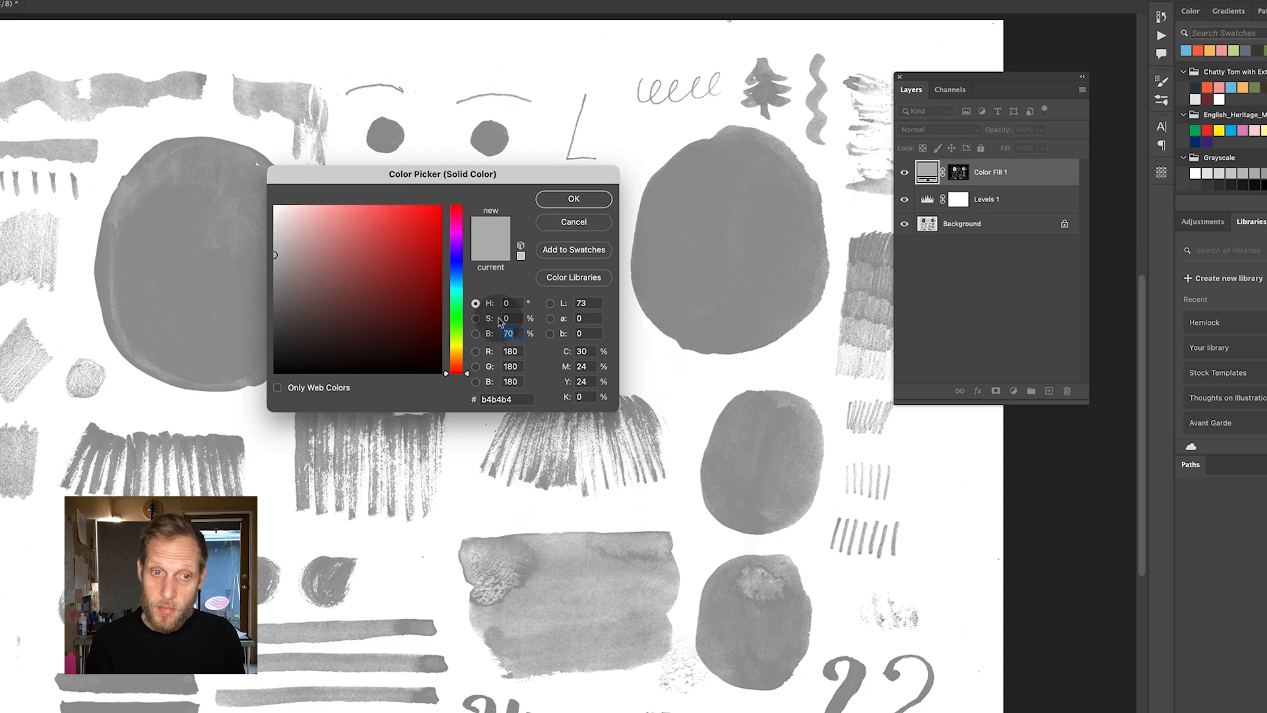
type("0")
left_click(573, 199)
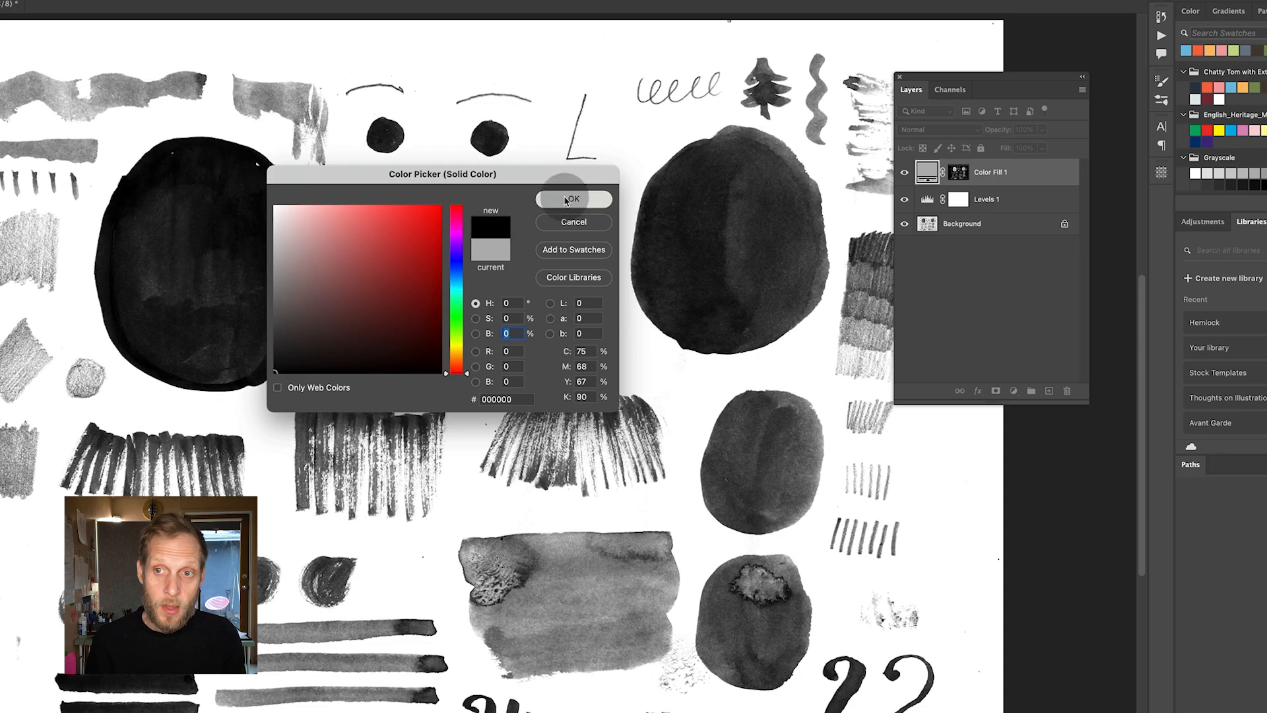
- Hide the Levels 1 and Background layers and inspect the isolated ink marks on transparency
left_click_drag(905, 199, 905, 223)
key("super+plus")
key("super+plus")
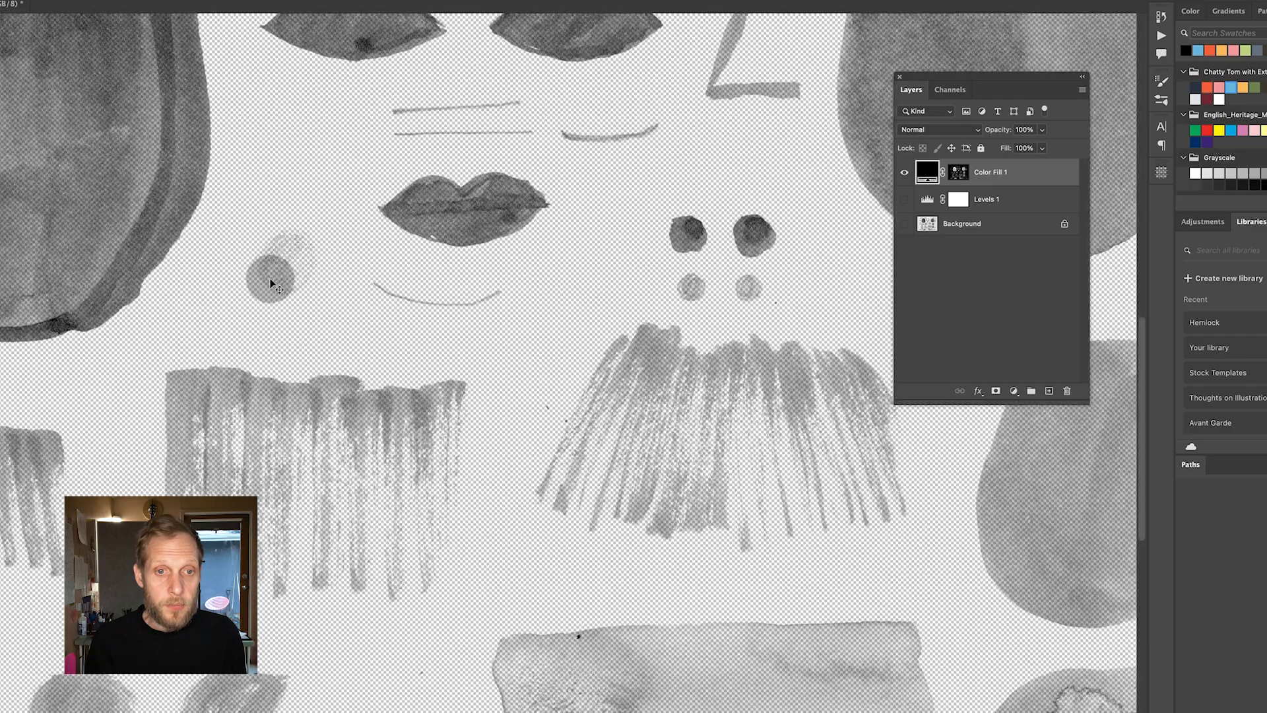
scroll(273, 282, "up", 5)
scroll(274, 285, "up", 1)
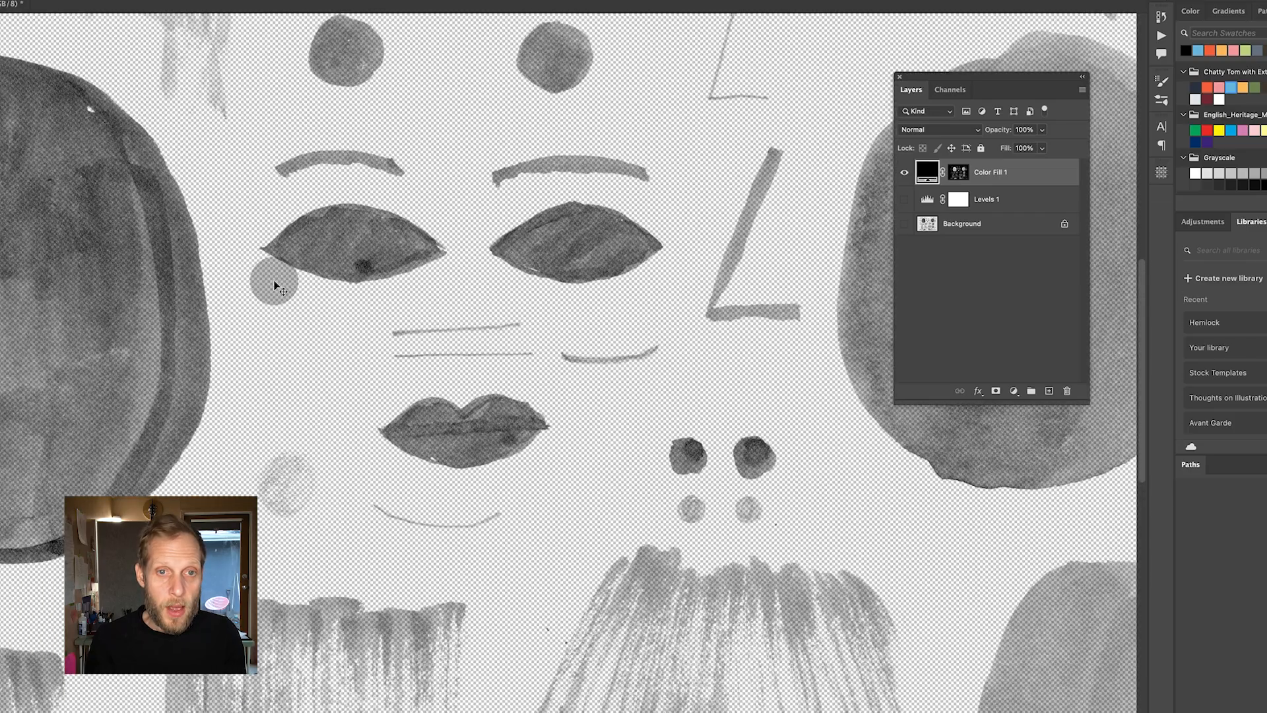
scroll(275, 285, "right", 8)
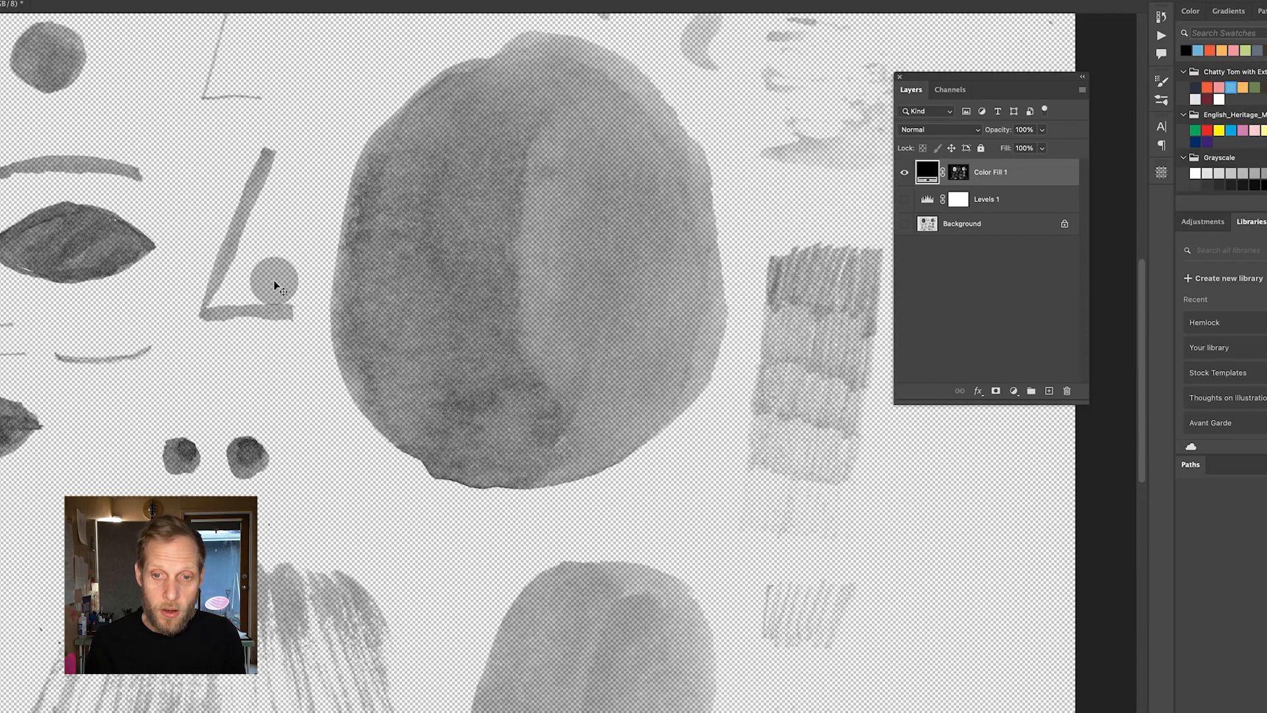
- Add a white Solid Color fill layer and move it beneath the black Color Fill 1 layer
left_click(1013, 391)
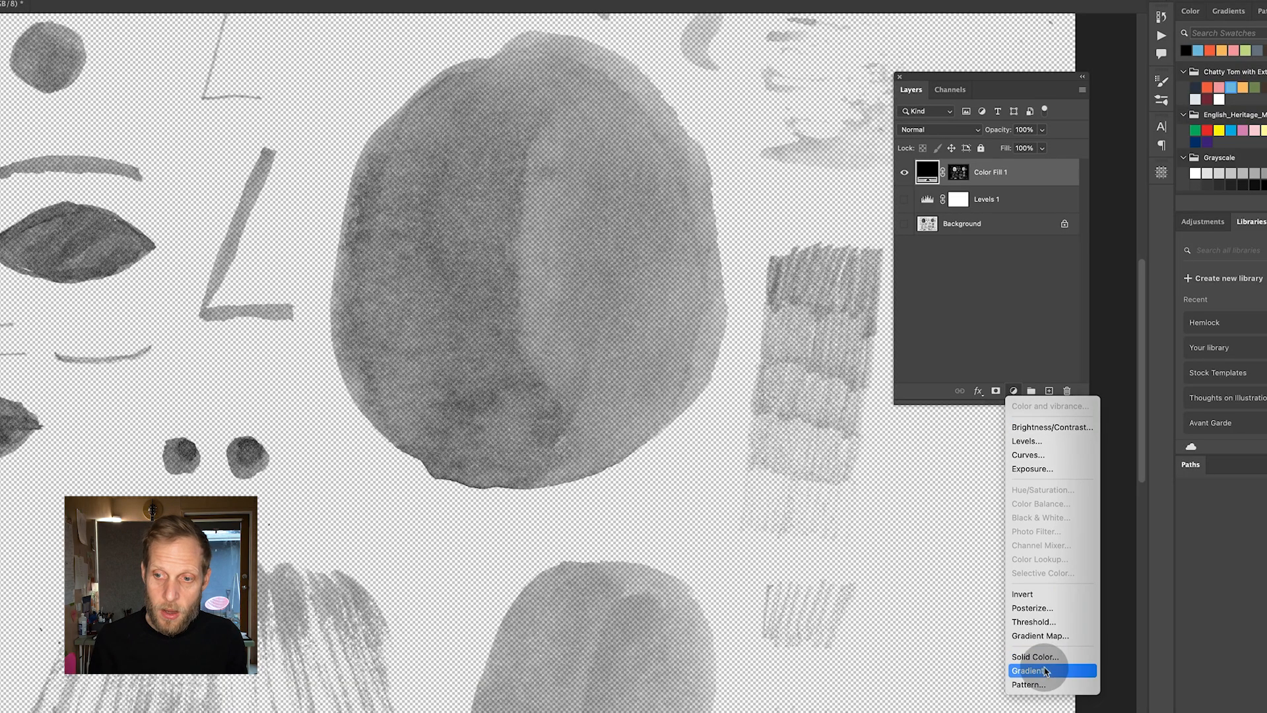
left_click(1044, 662)
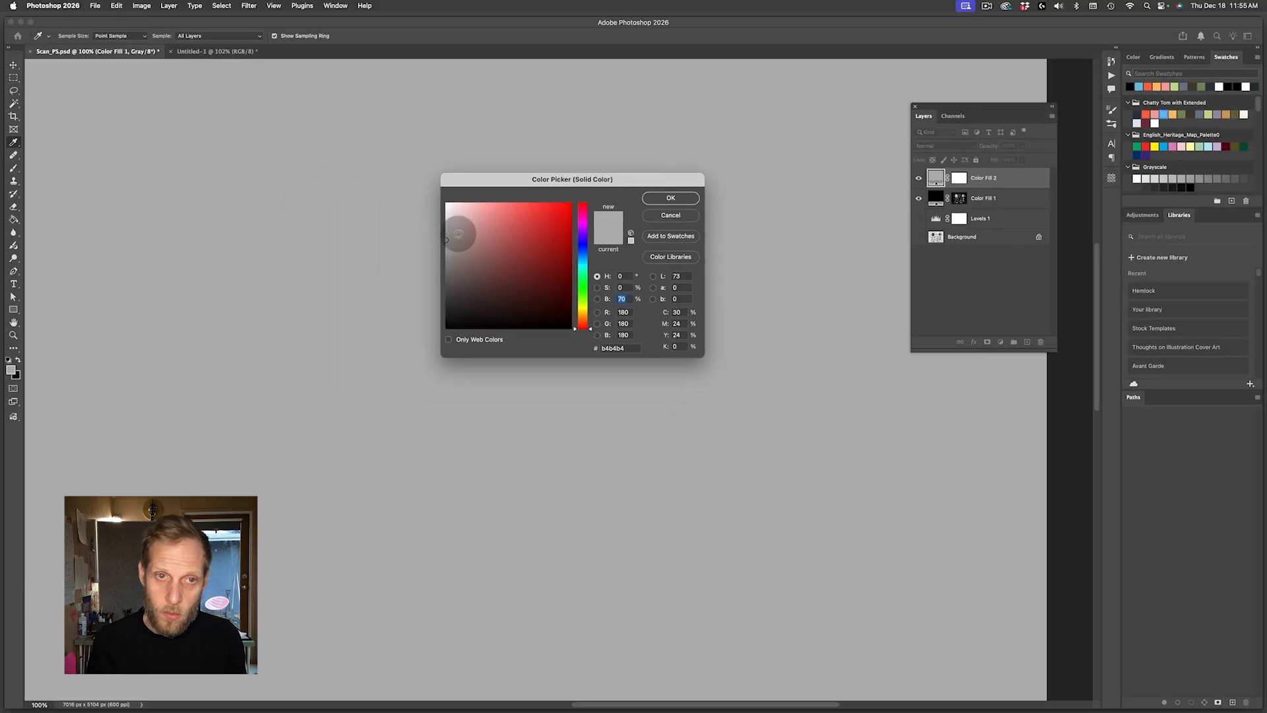
left_click_drag(469, 234, 340, 141)
key("Return")
key("super+bracketleft")
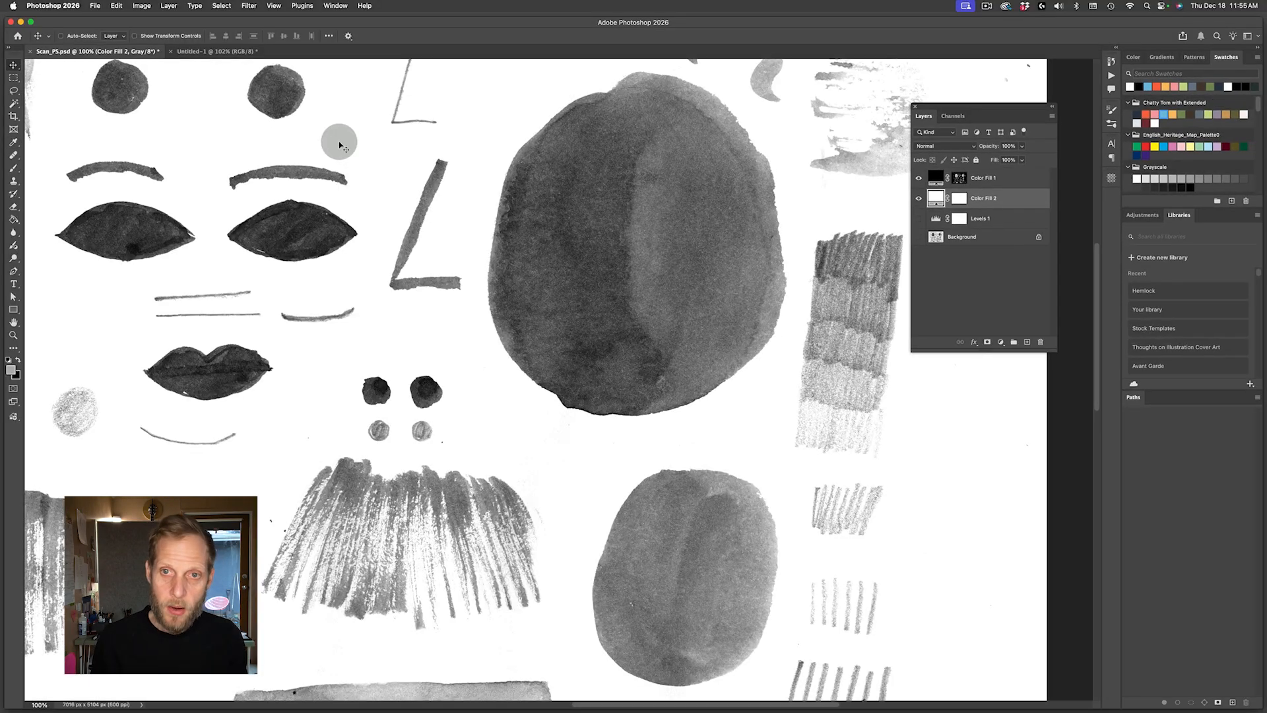
- Examine the edges and texture of the extracted ink marks across the canvas against the white fill
scroll(473, 187, "left", 10)
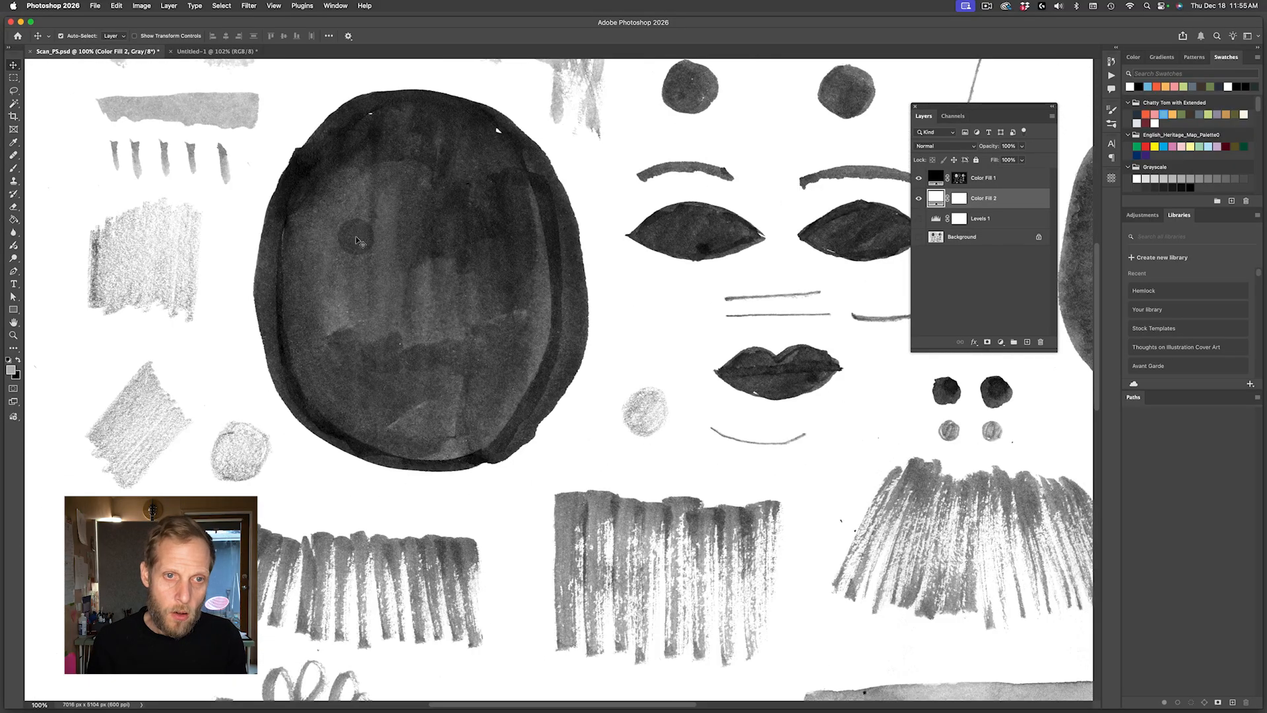
scroll(439, 295, "down", 5)
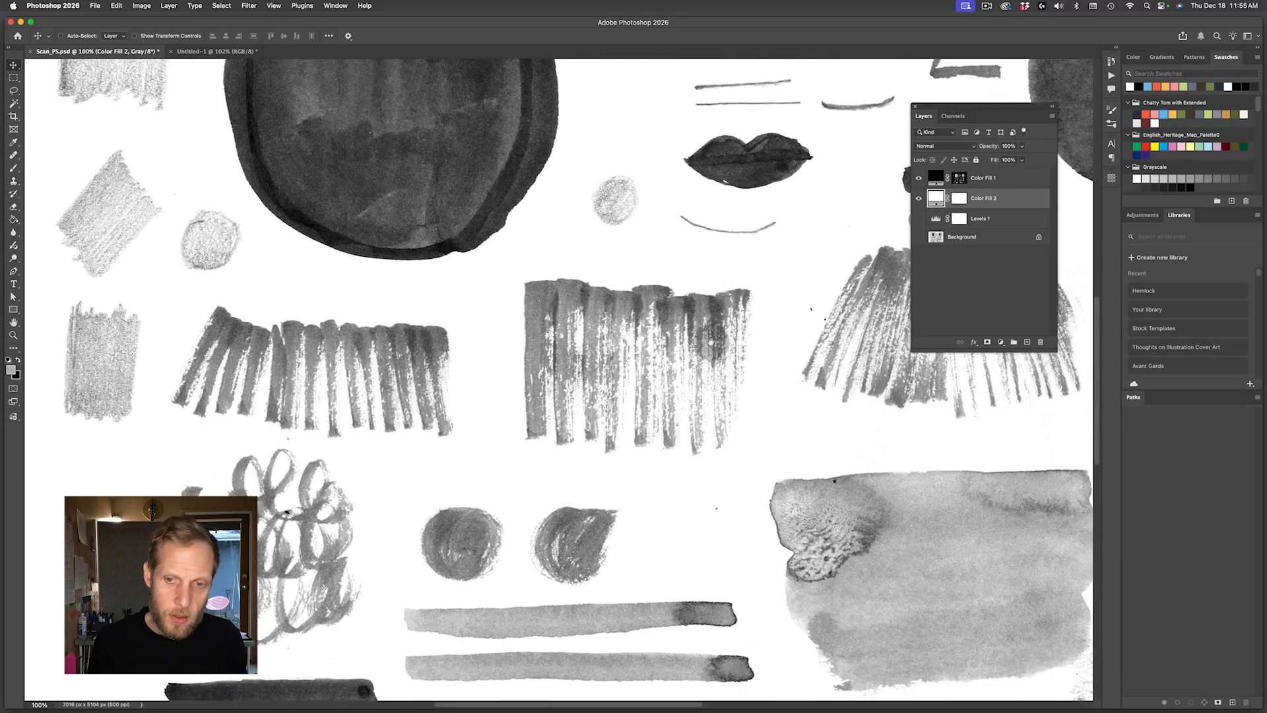
scroll(462, 317, "right", 5)
scroll(469, 323, "up", 6)
scroll(468, 323, "right", 3)
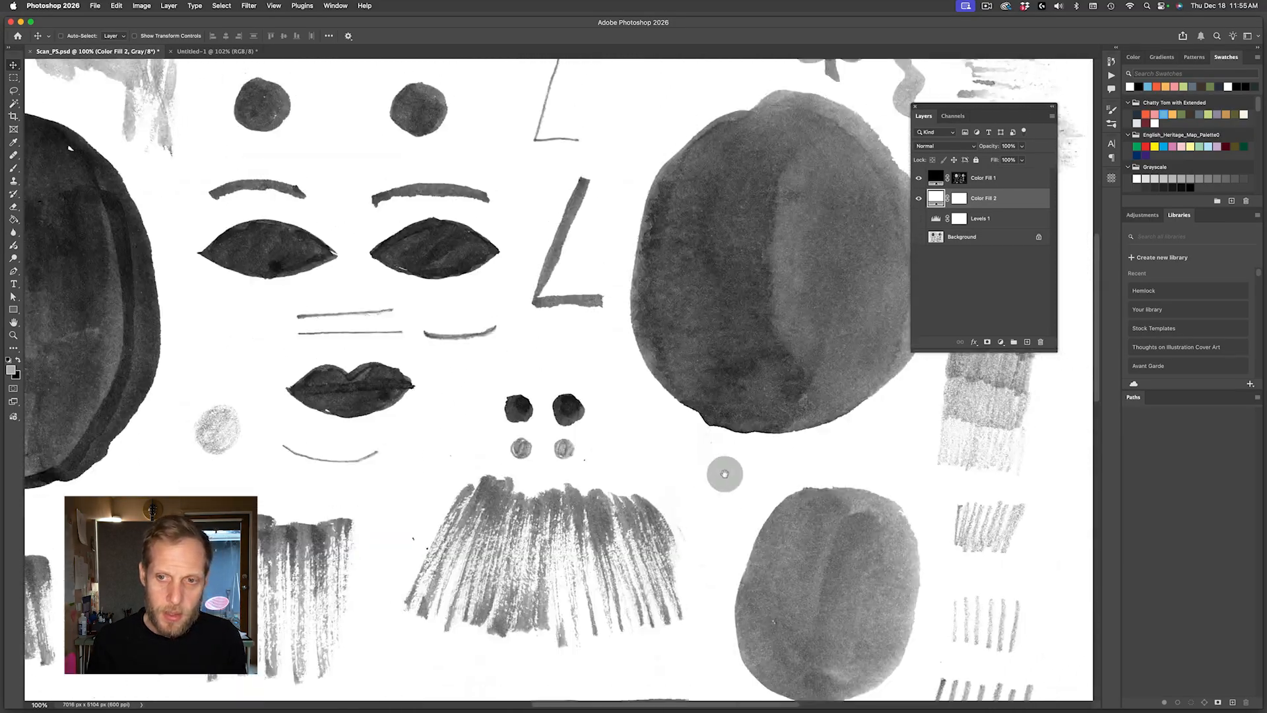
scroll(781, 297, "up", 2)
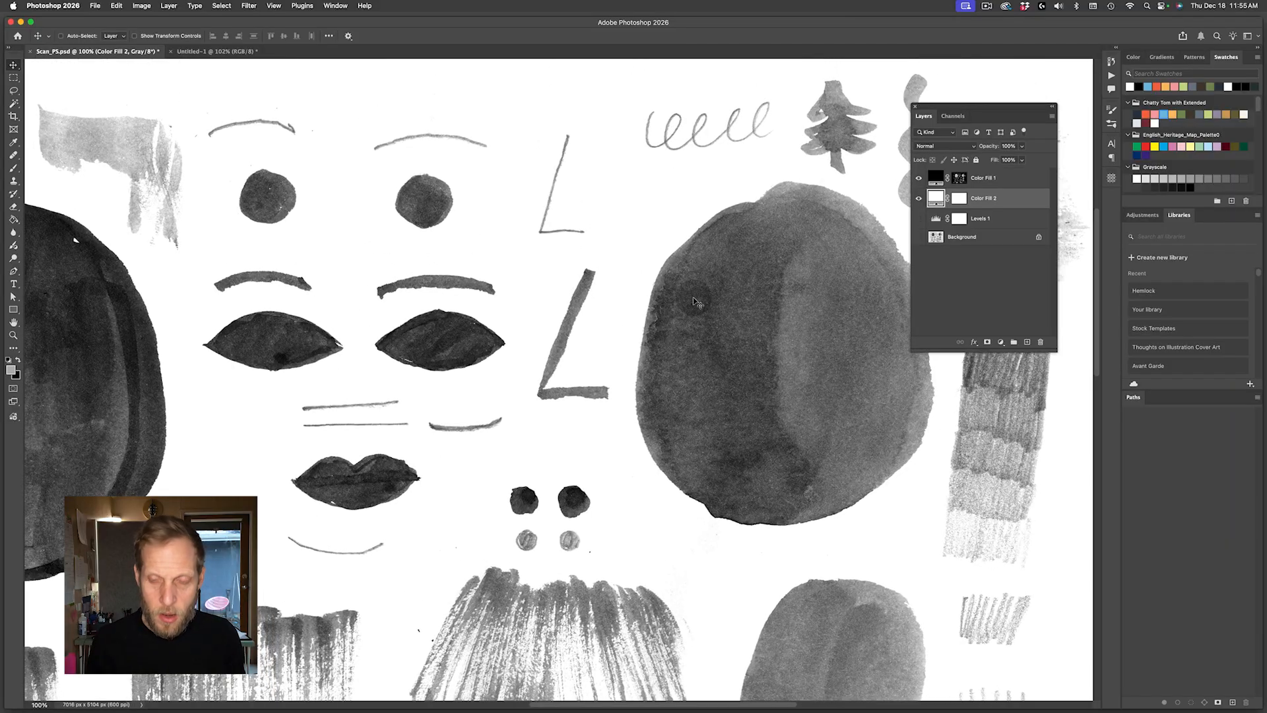
scroll(693, 302, "down", 3)
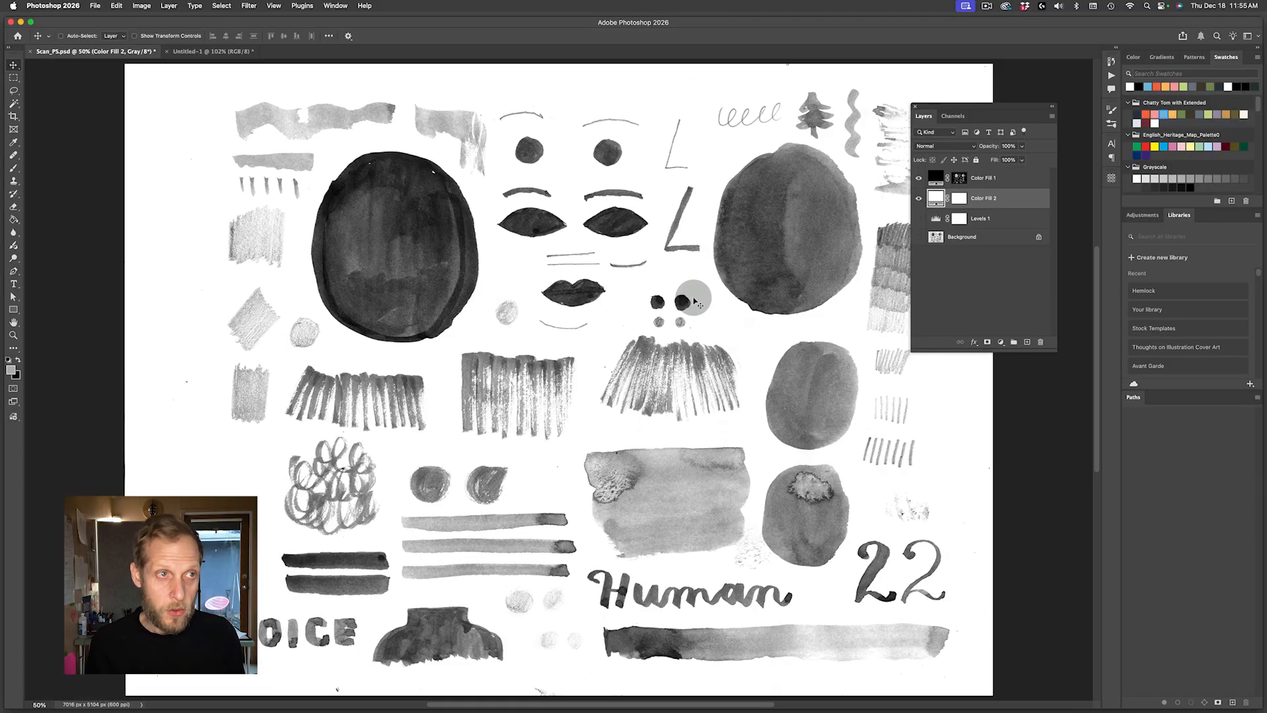
- Save the Scan_PS.psd document and switch to the scan opened in Affinity
key("super+s")
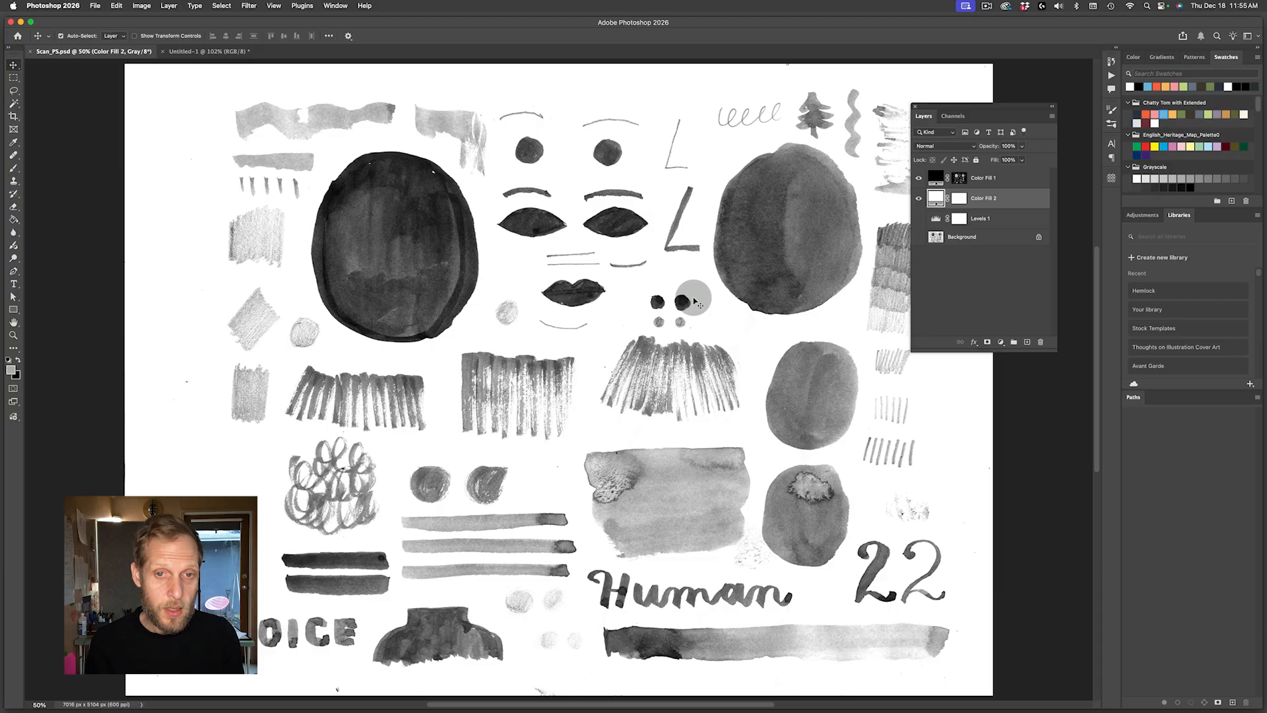
key("super+Tab")
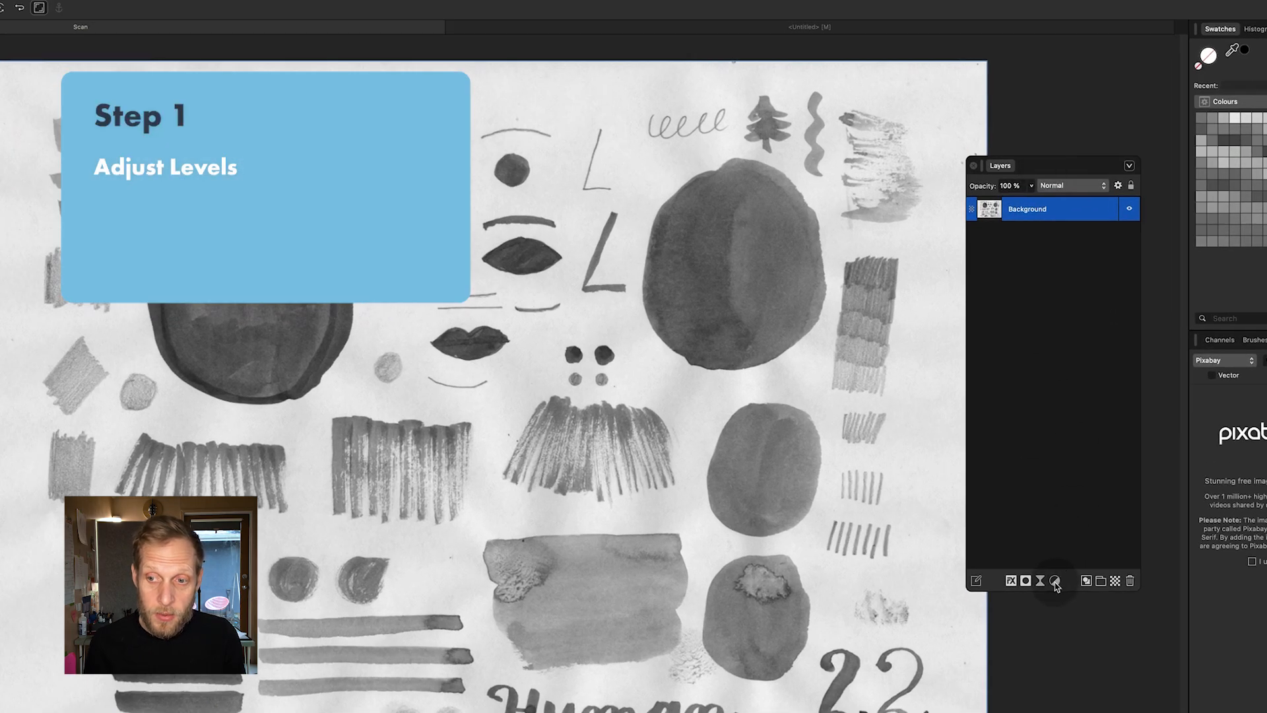
- Add a Levels adjustment above the scan with the black level at 21% and the white level at 81%
left_click(1056, 581)
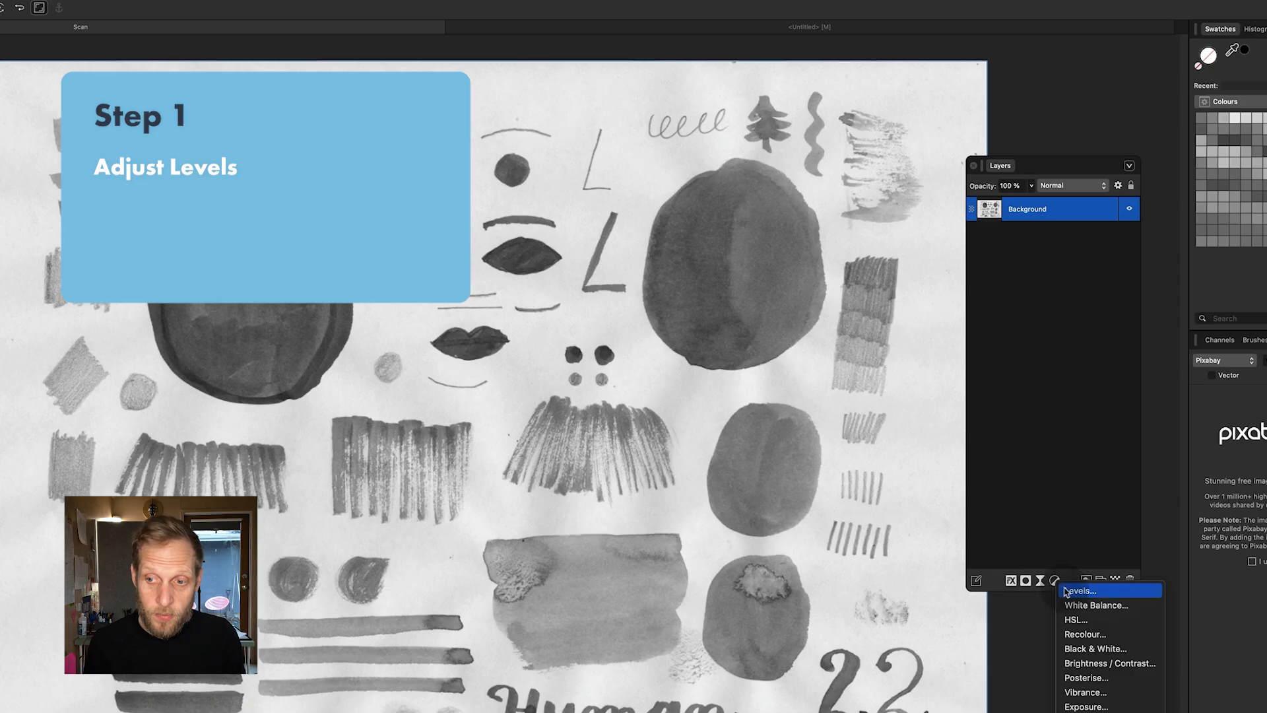
left_click(1081, 590)
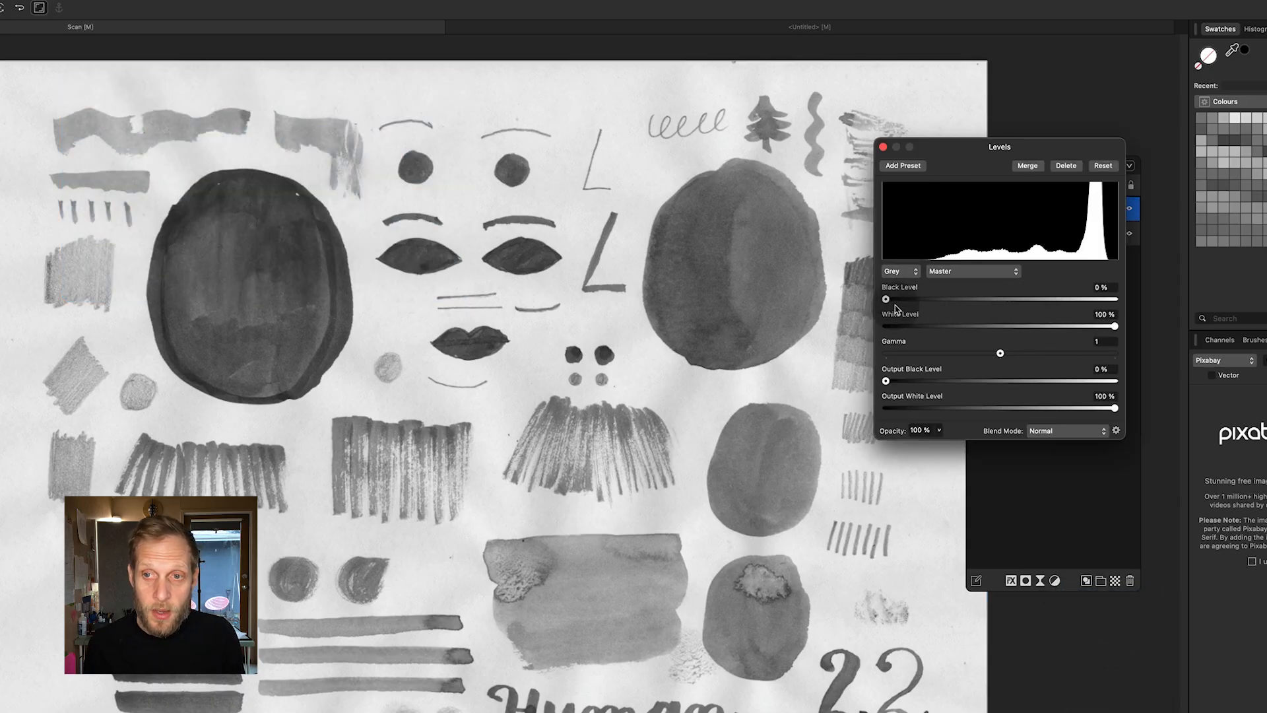
left_click_drag(887, 301, 937, 302)
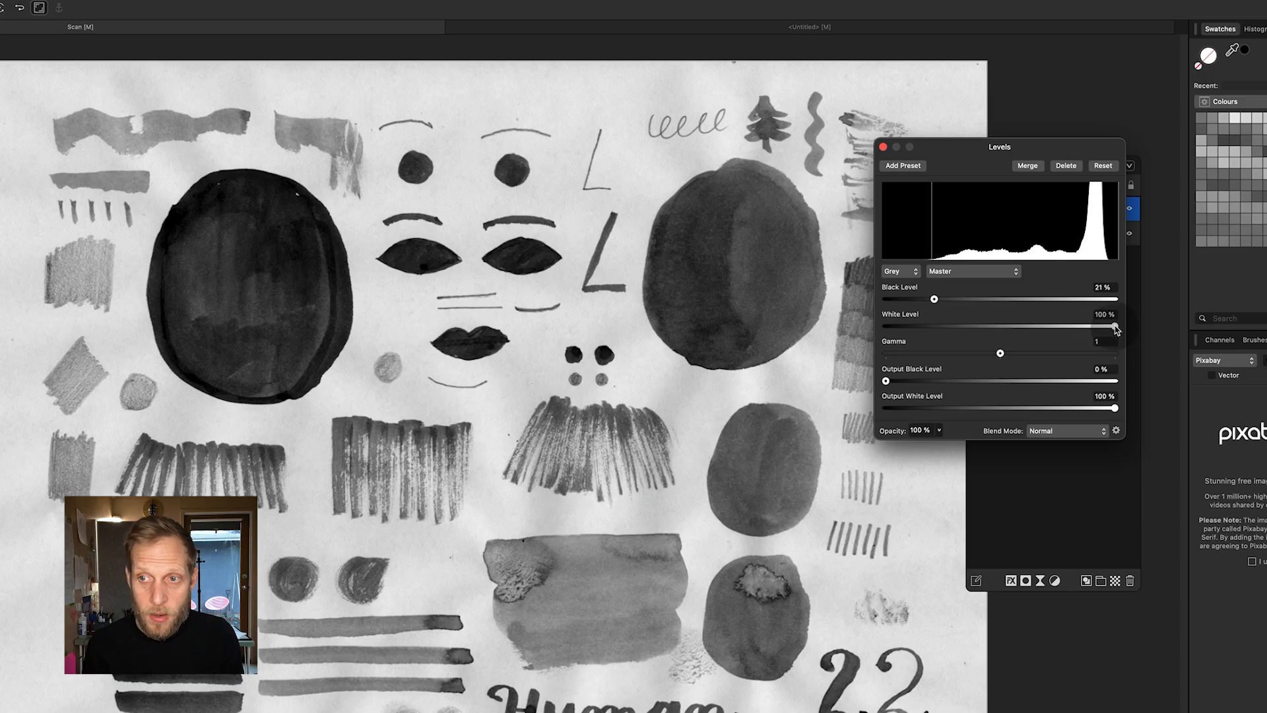
left_click_drag(1115, 328, 1101, 330)
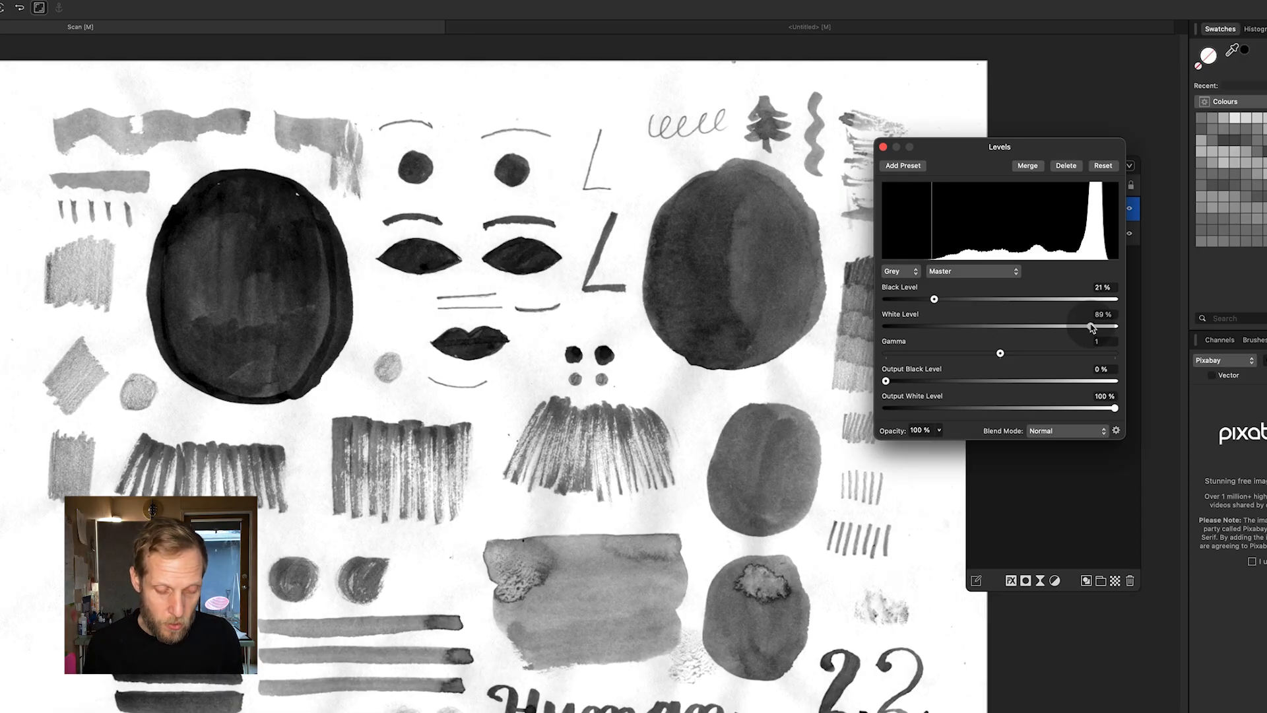
left_click_drag(1093, 328, 1071, 328)
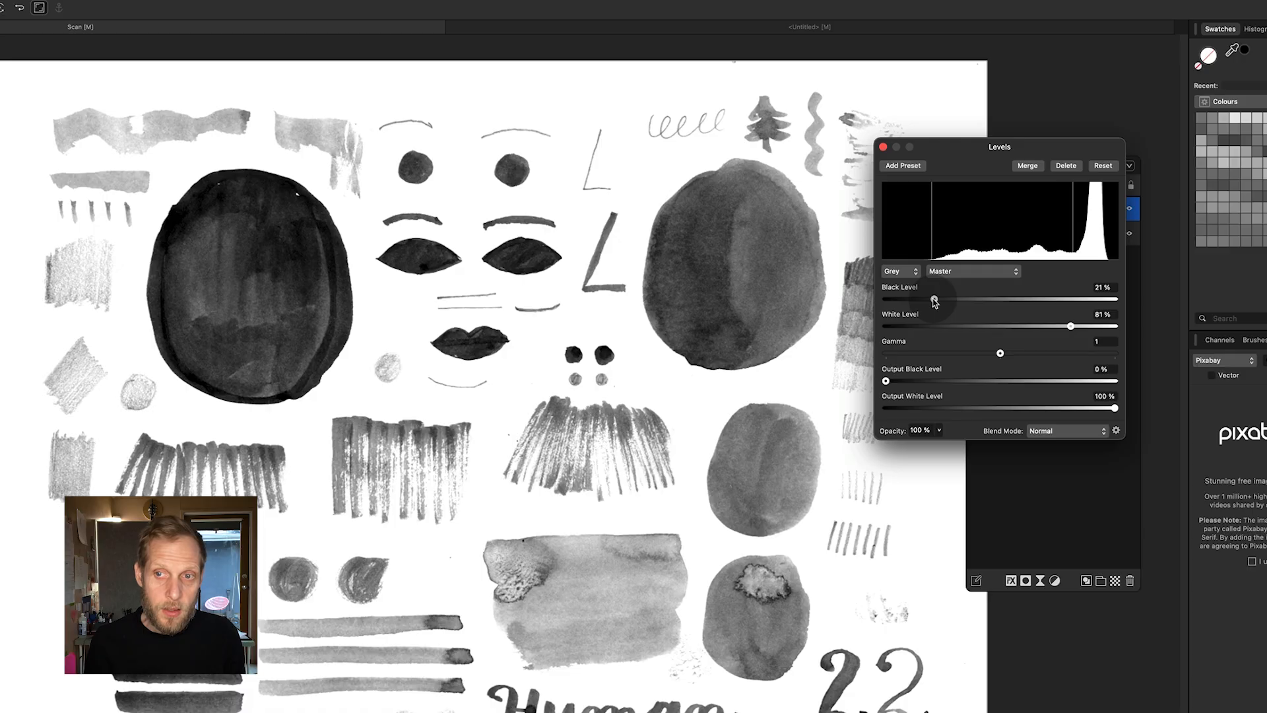
mouse_move(935, 301)
left_mouse_down()
mouse_move(908, 301)
mouse_move(935, 301)
left_mouse_up()
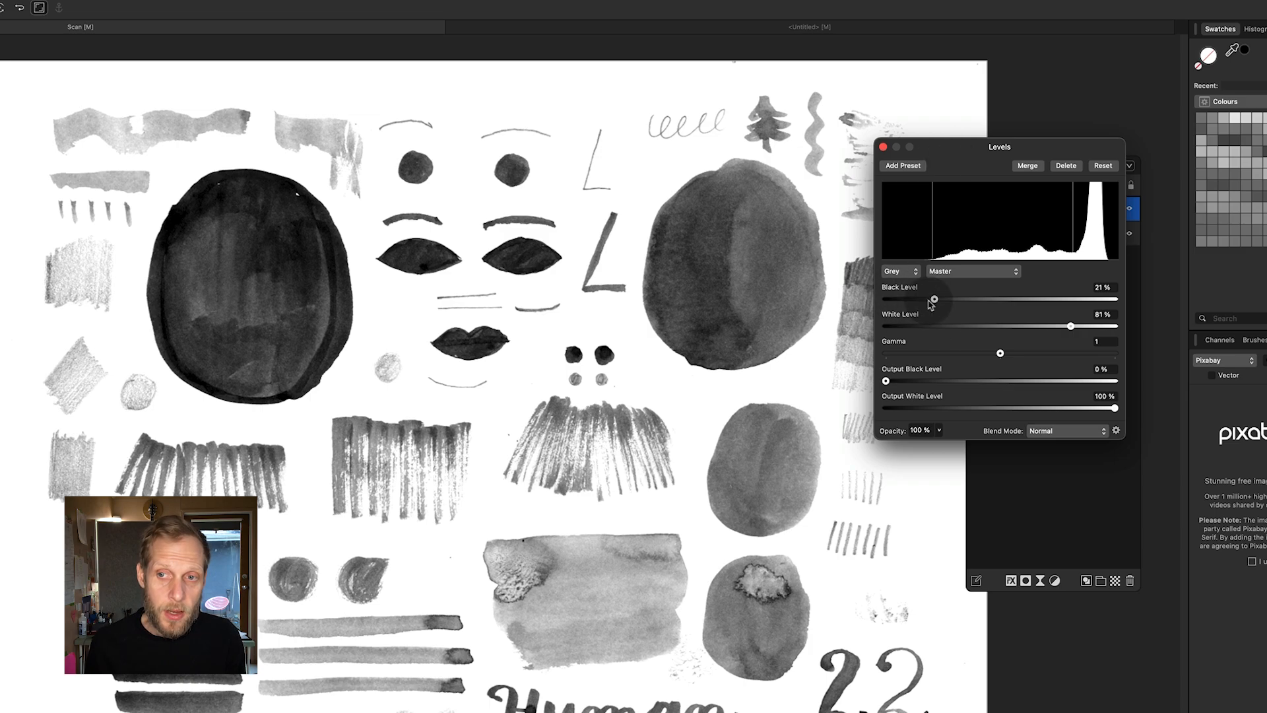
- Switch to Photoshop, open the Levels 1 adjustment's settings for comparison, and return to Affinity
key("super+Tab")
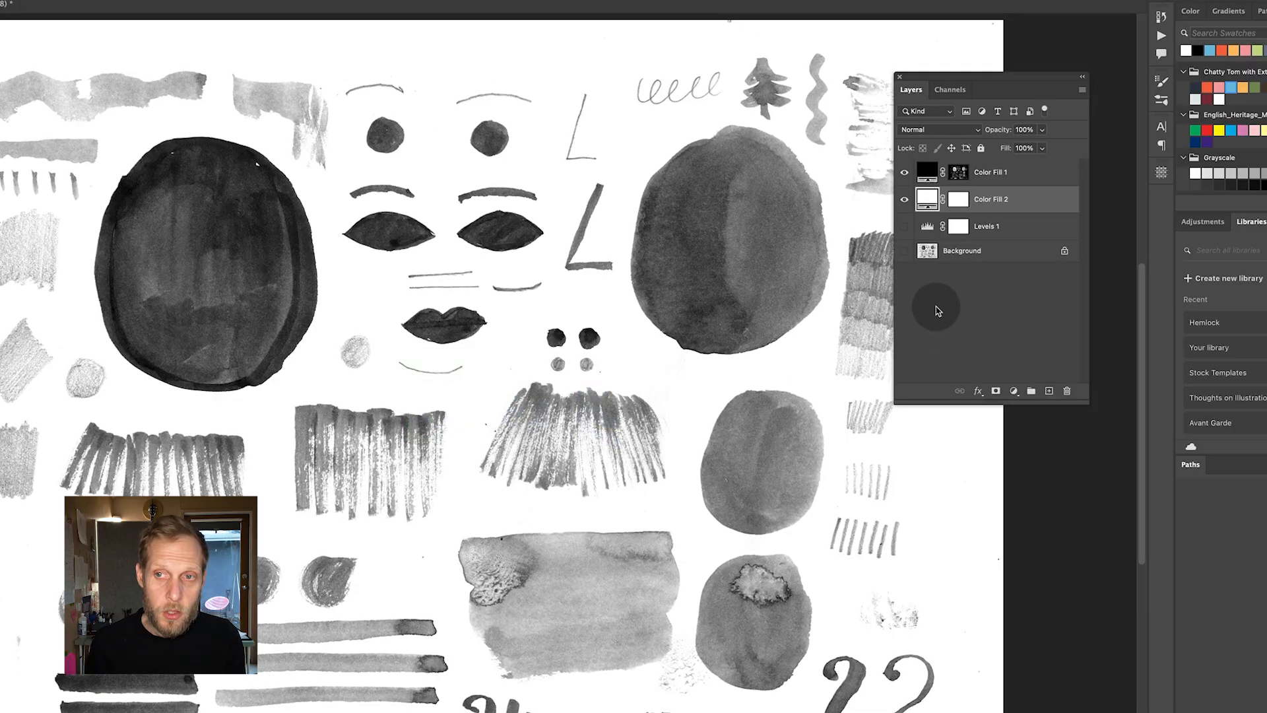
double_click(928, 229)
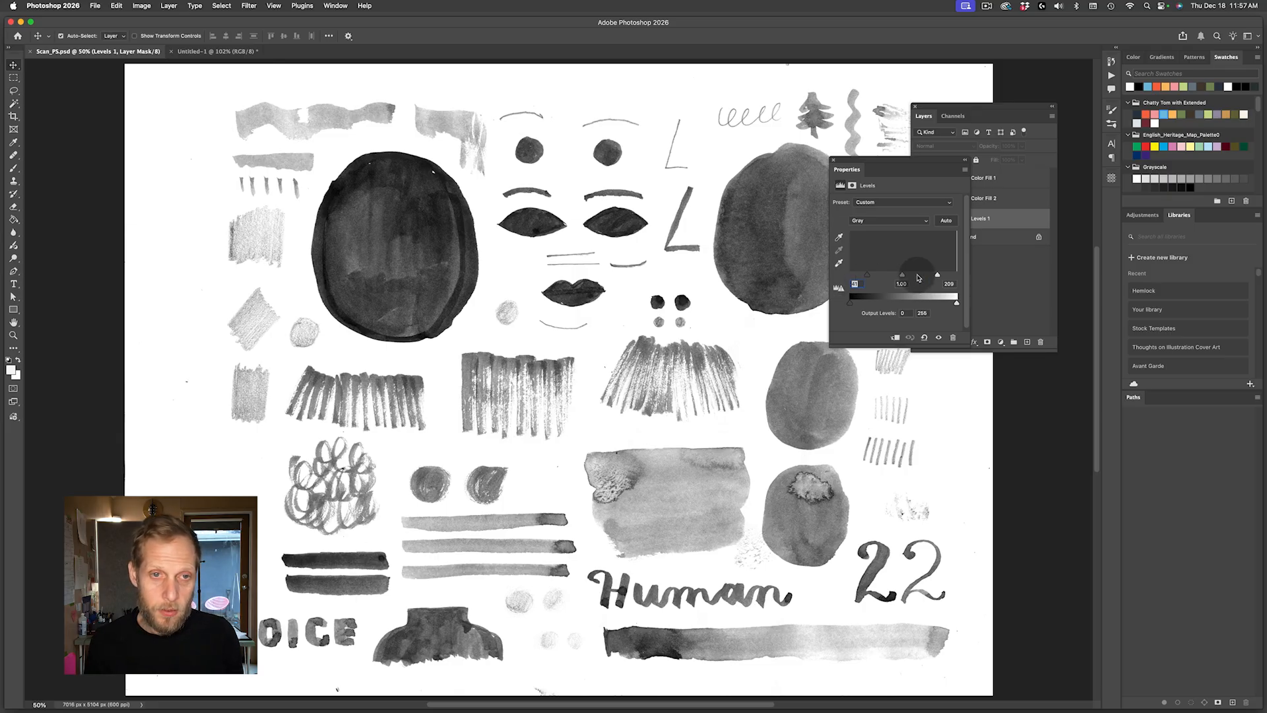
key("super+Tab")
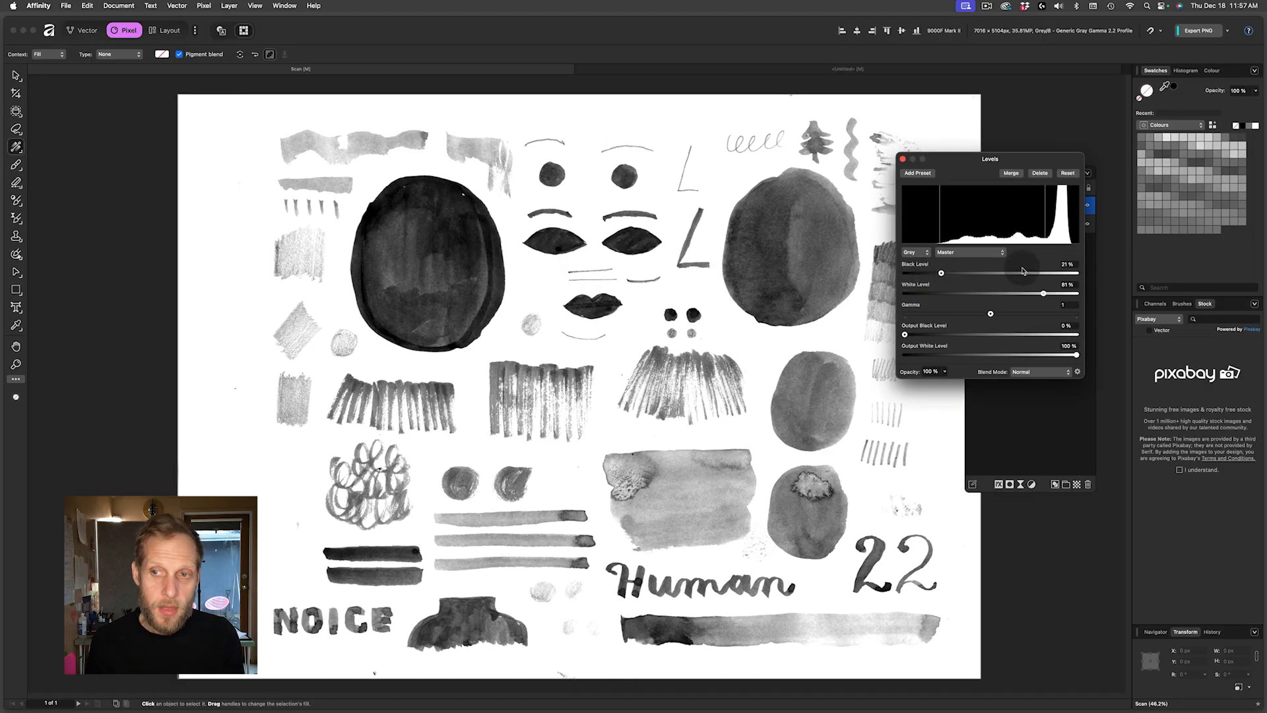
- Close the Levels settings and merge the Levels Adjustment and Background layers into one
left_click(904, 159)
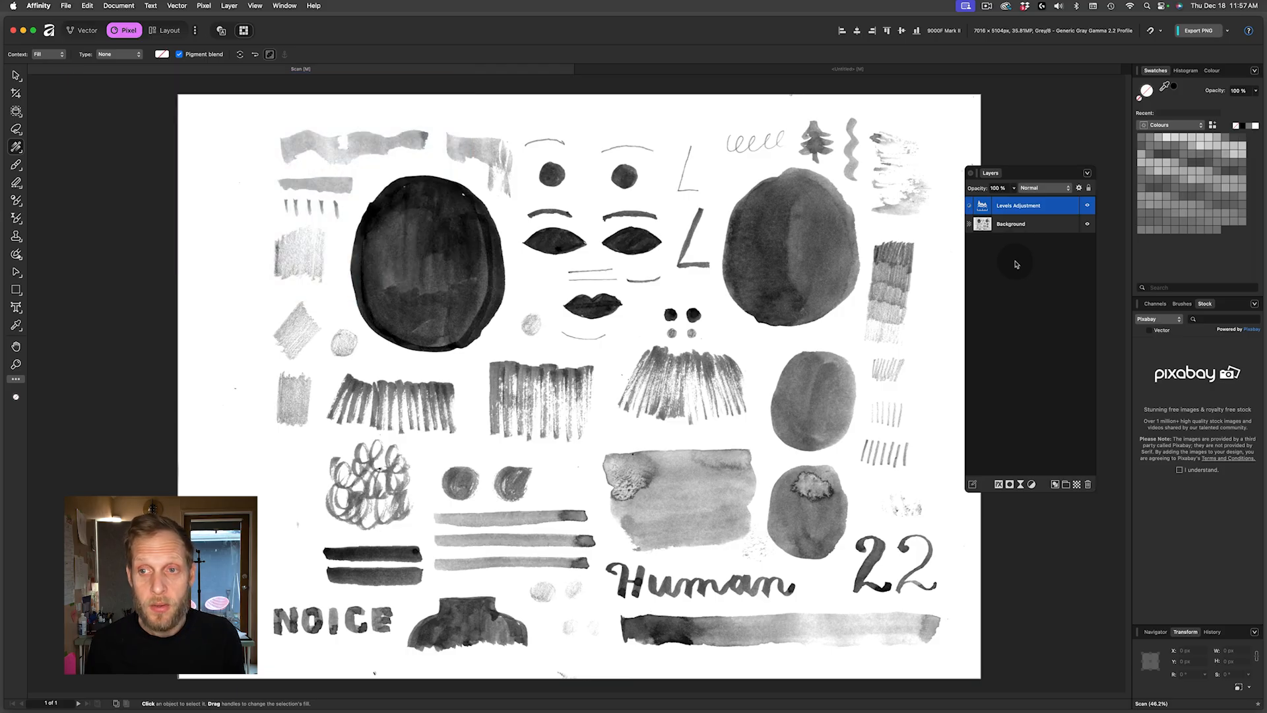
left_click(1011, 226, "shift")
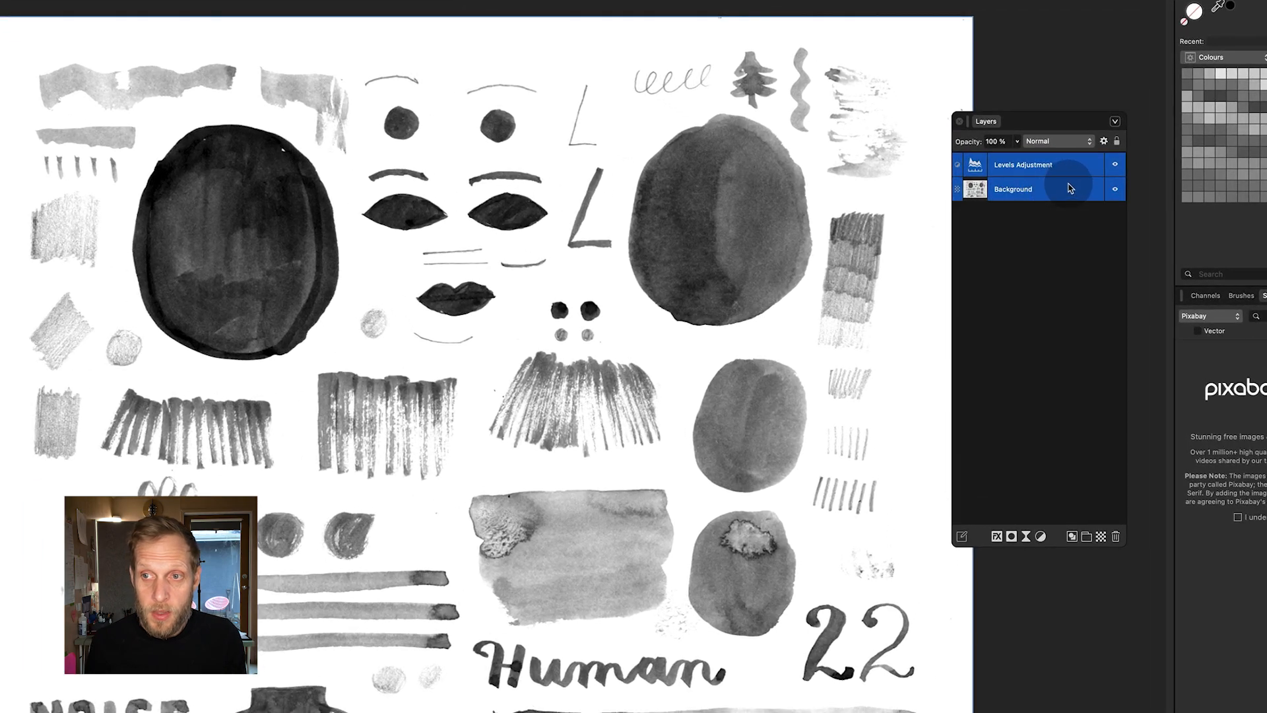
right_click(1070, 189)
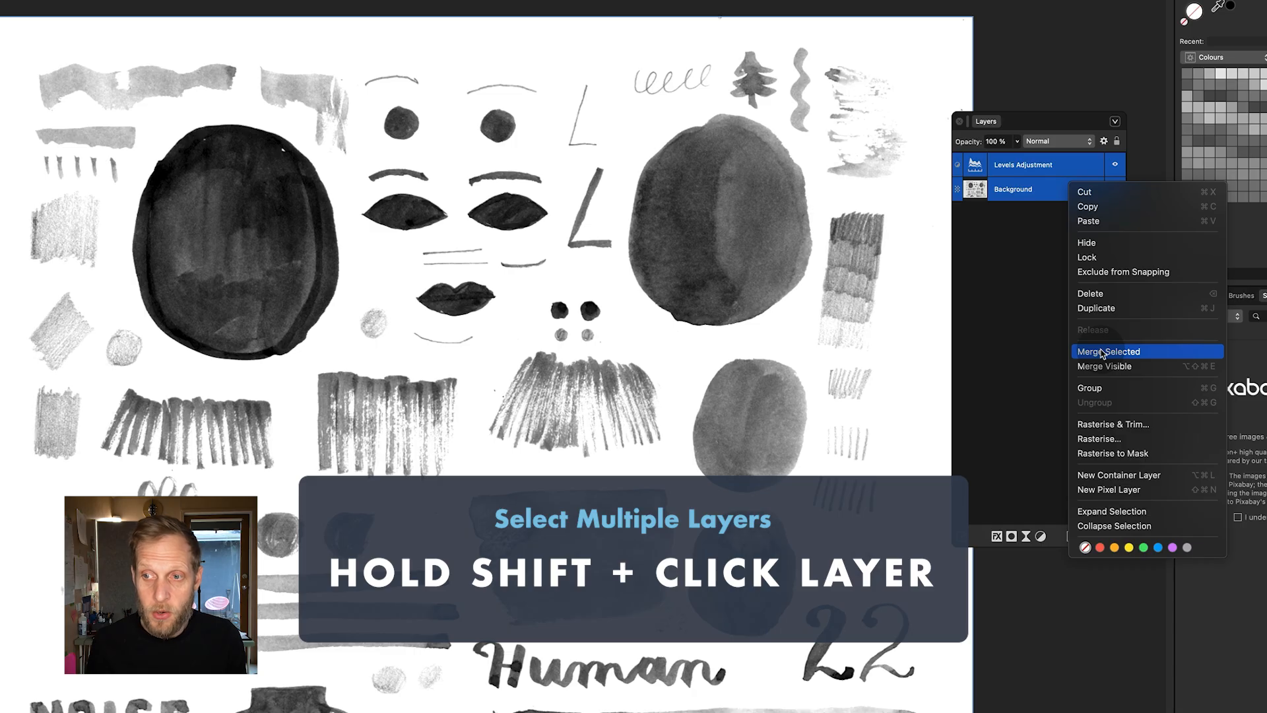
left_click(1102, 352)
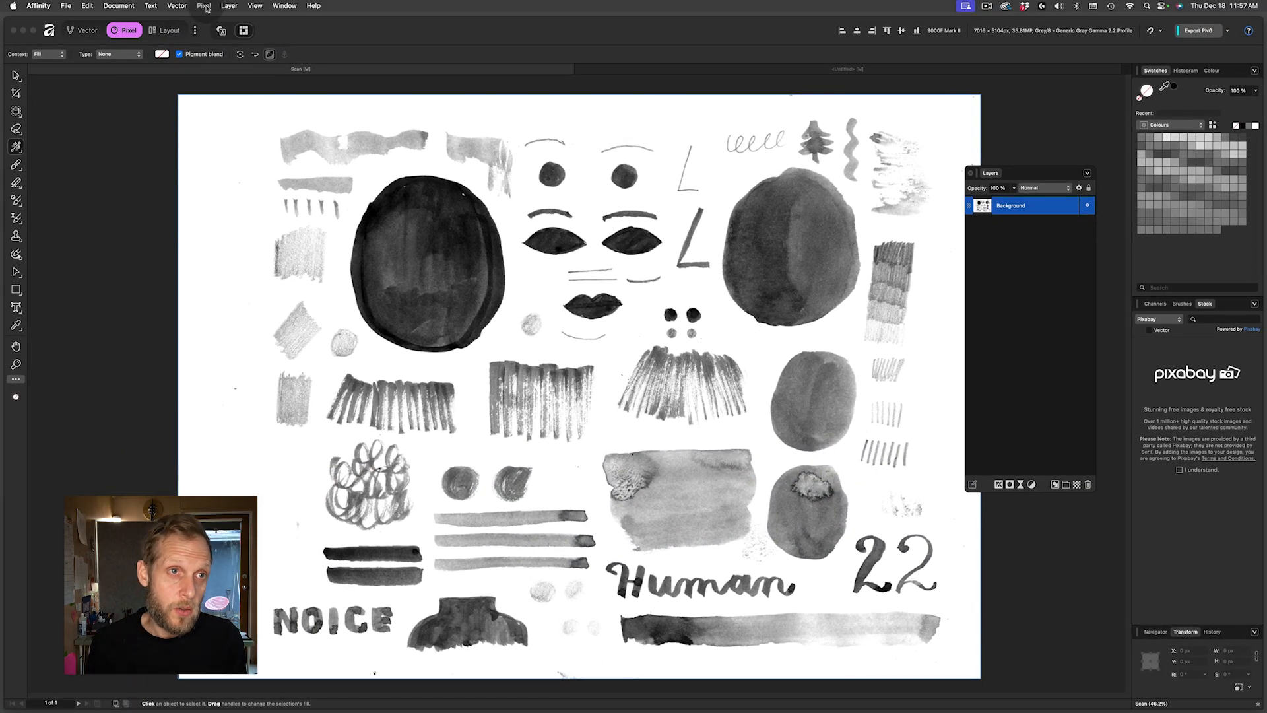
- Apply the Erase White Paper filter to the merged Background layer
left_click(204, 5)
mouse_move(278, 21)
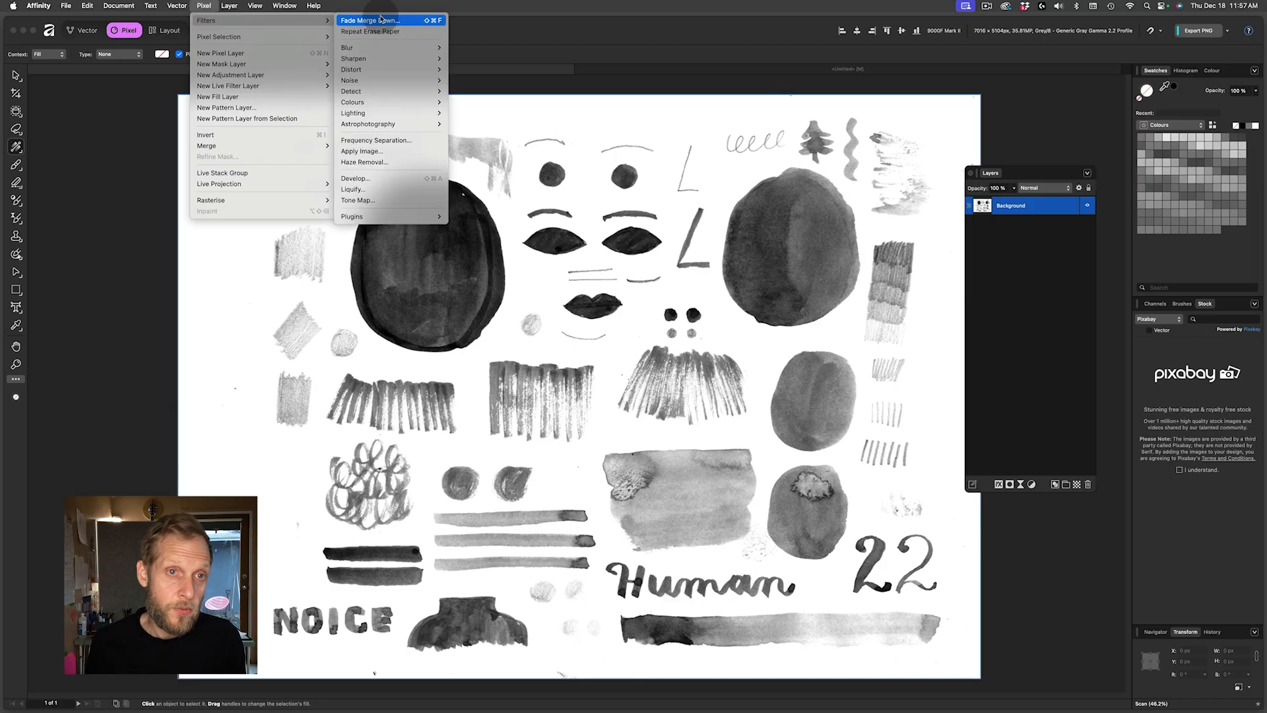
mouse_move(392, 104)
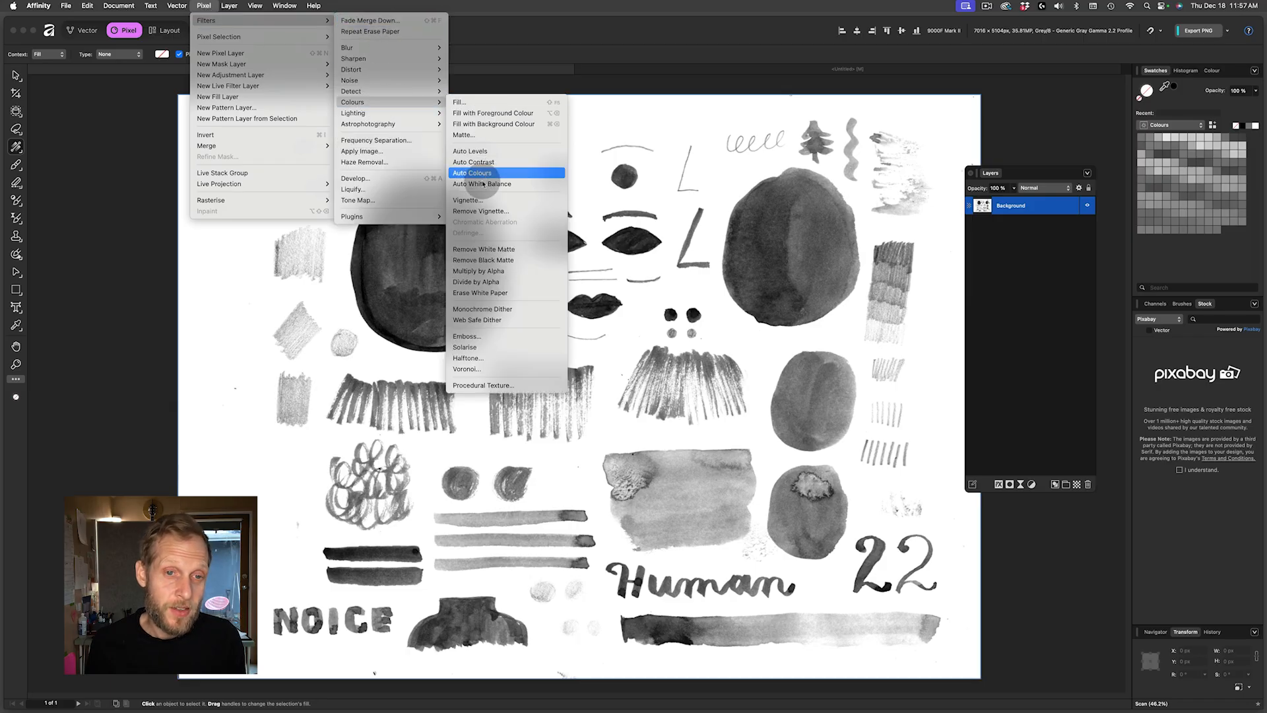
left_click(522, 295)
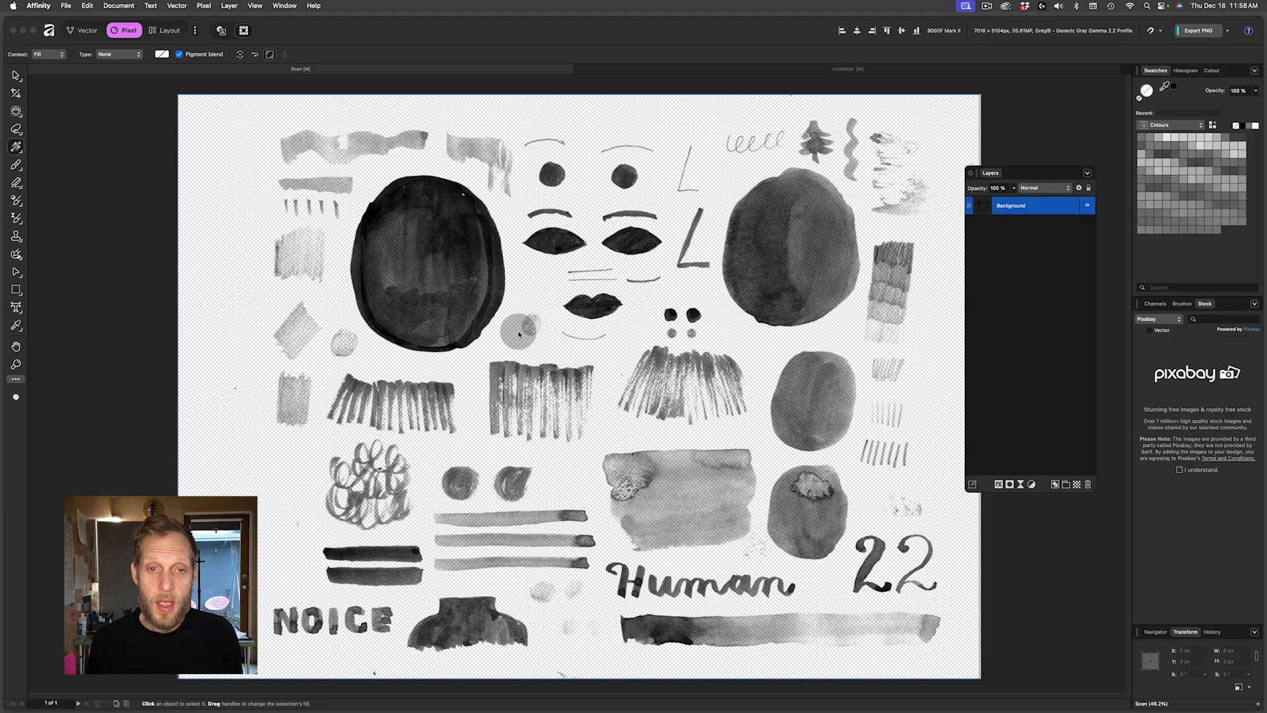
- Add a new fill layer, colour it white, and move it beneath the Background layer
left_click(1069, 431)
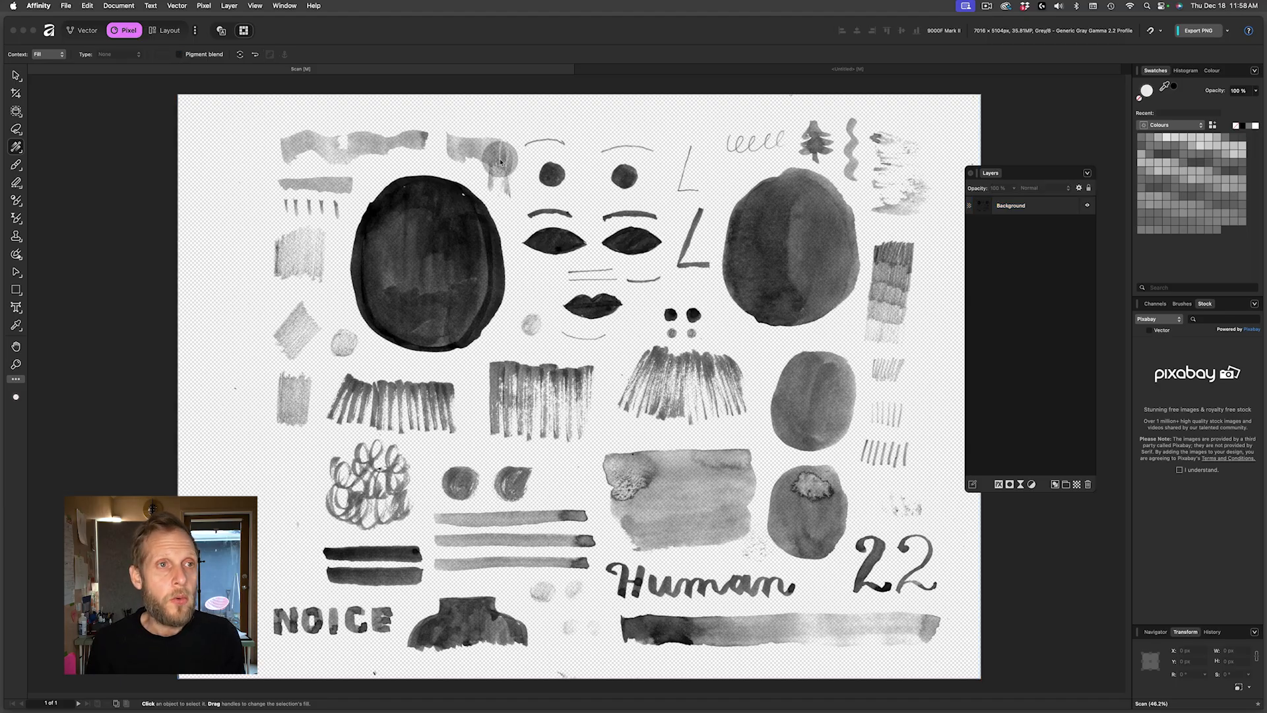
left_click(204, 5)
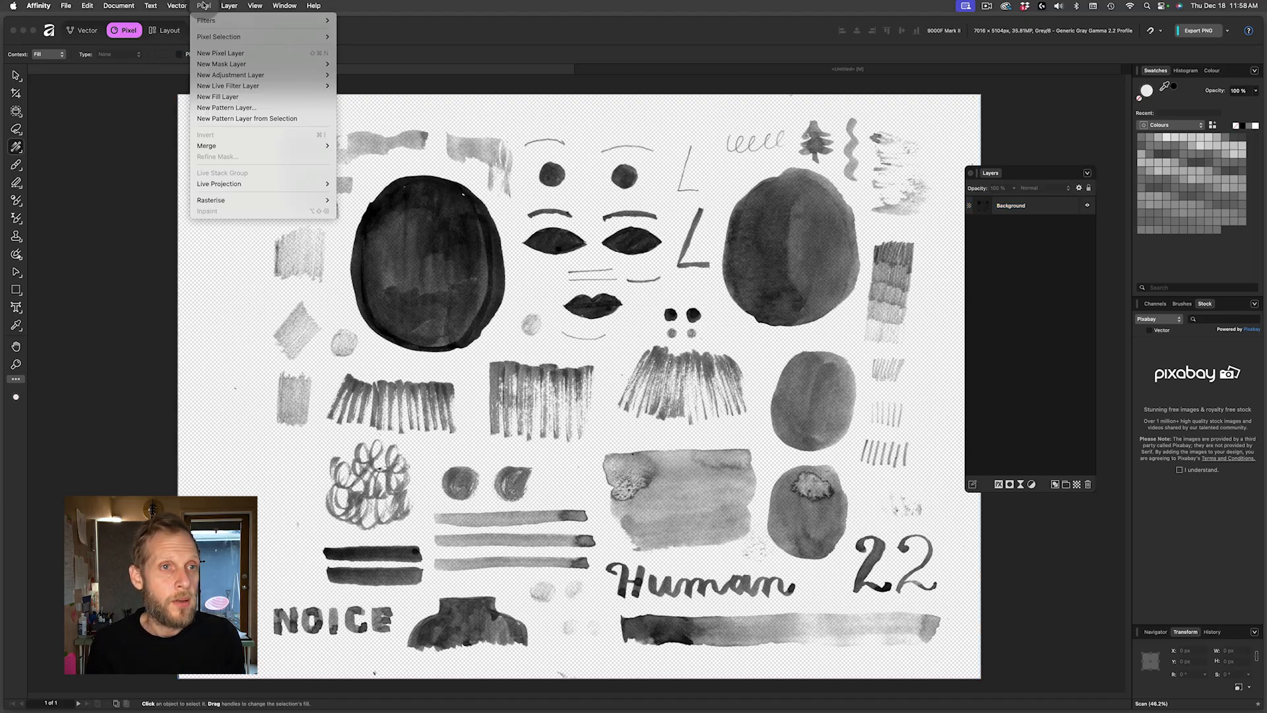
left_click(240, 98)
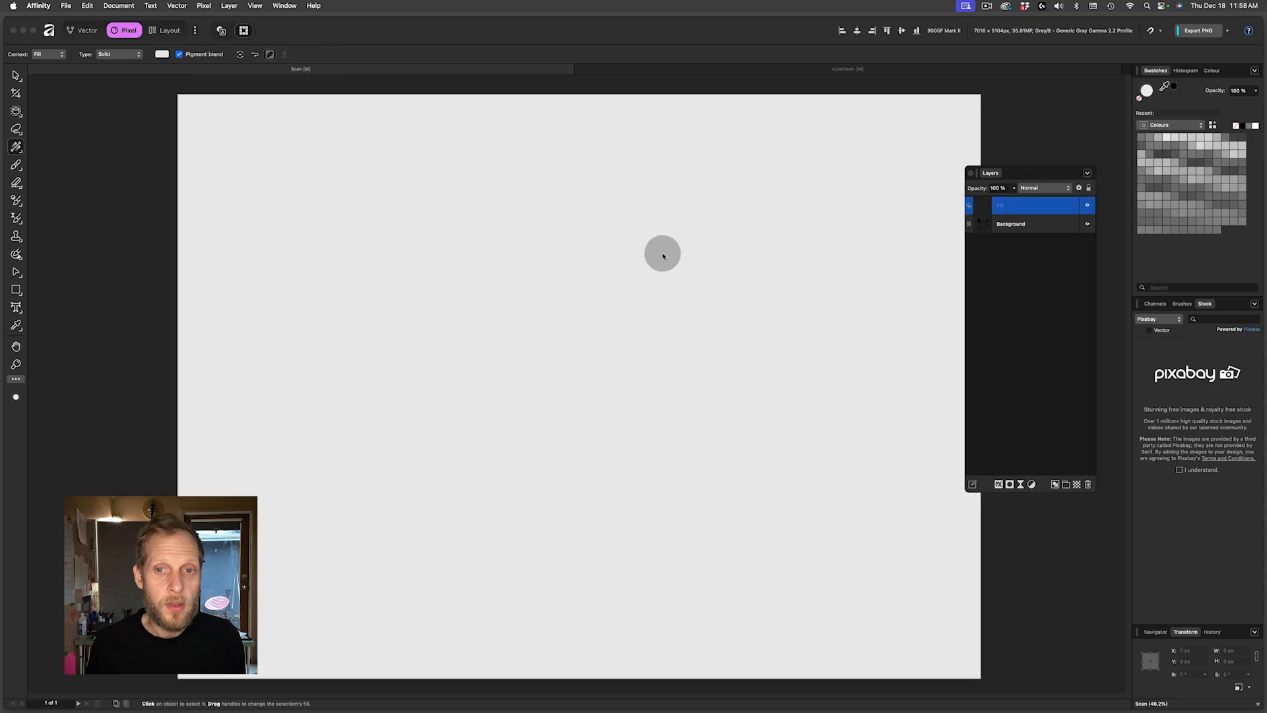
left_click(1256, 125)
left_click_drag(1045, 226, 1040, 221)
- Inspect the extracted ink marks at 100% against the white fill, and hide the white fill layer
key("super+1")
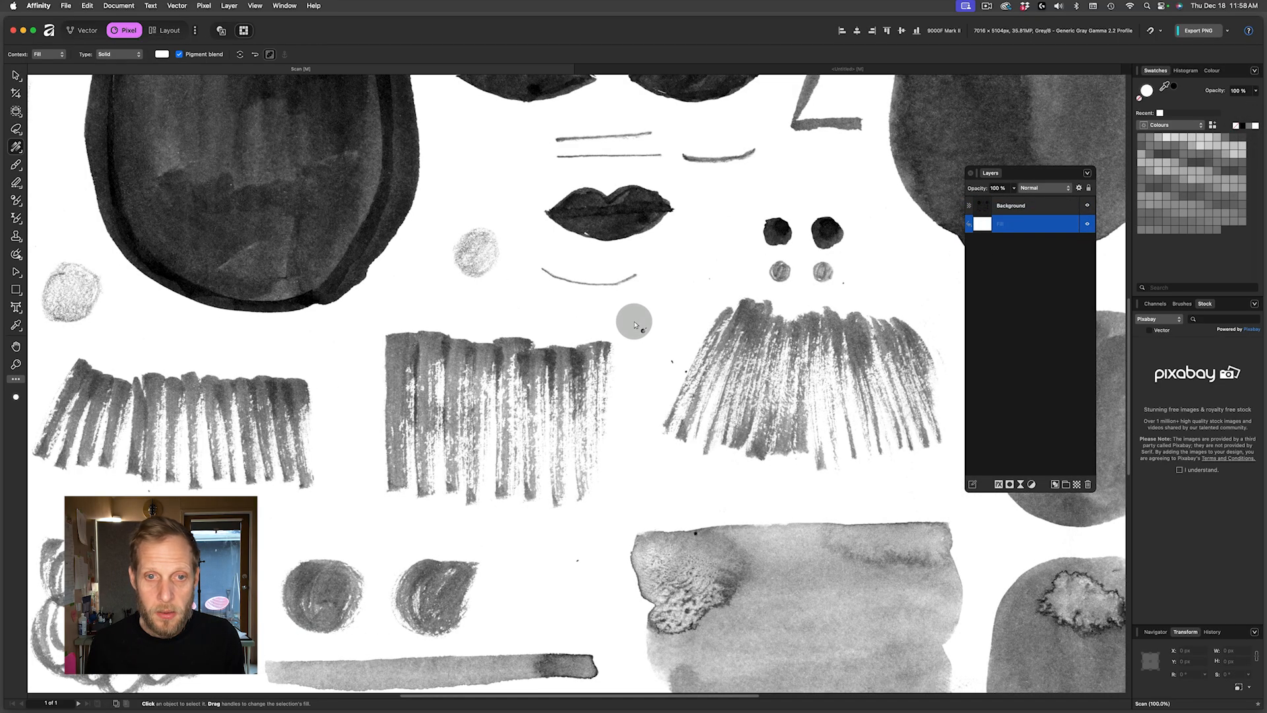
scroll(635, 324, "up", 5)
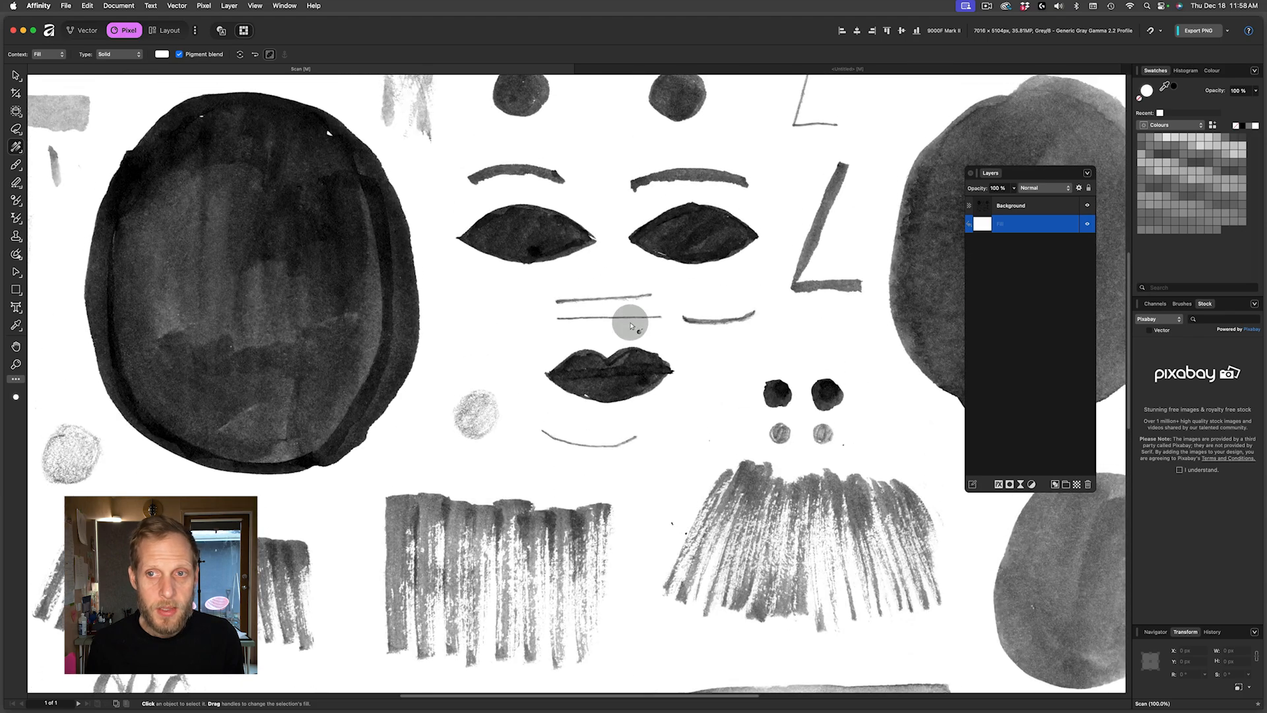
scroll(630, 325, "right", 10)
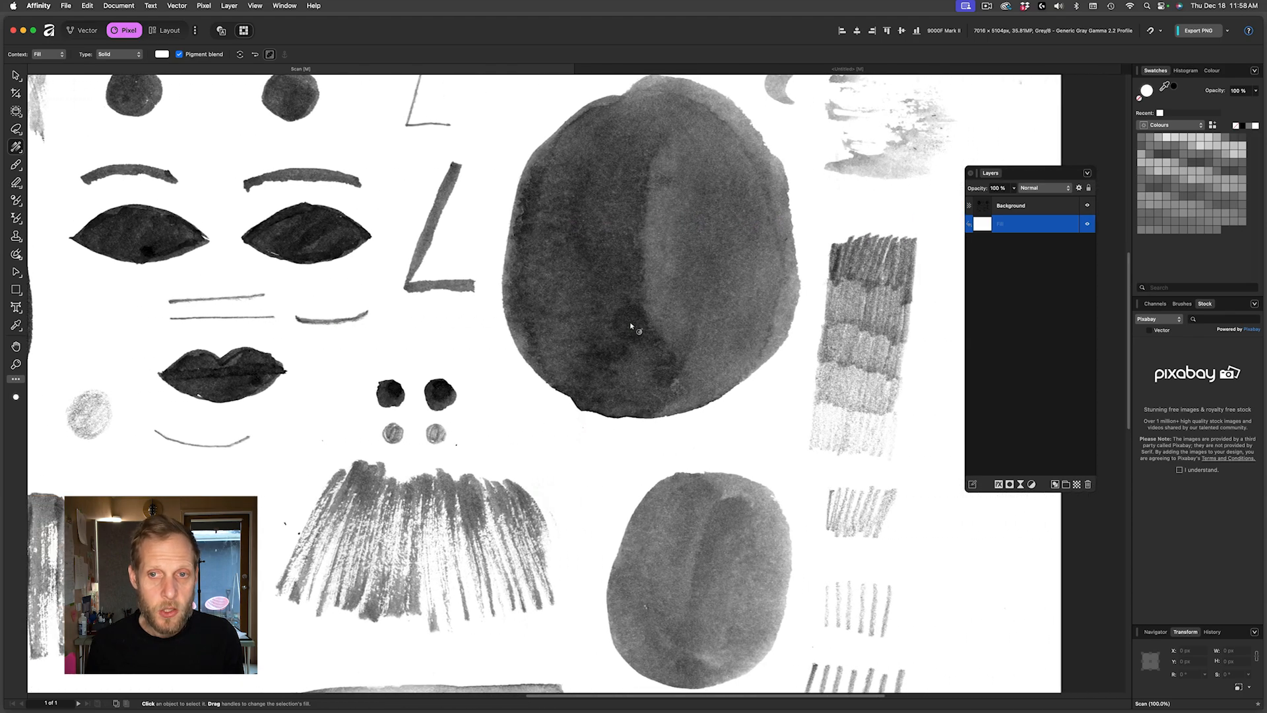
scroll(631, 326, "down", 10)
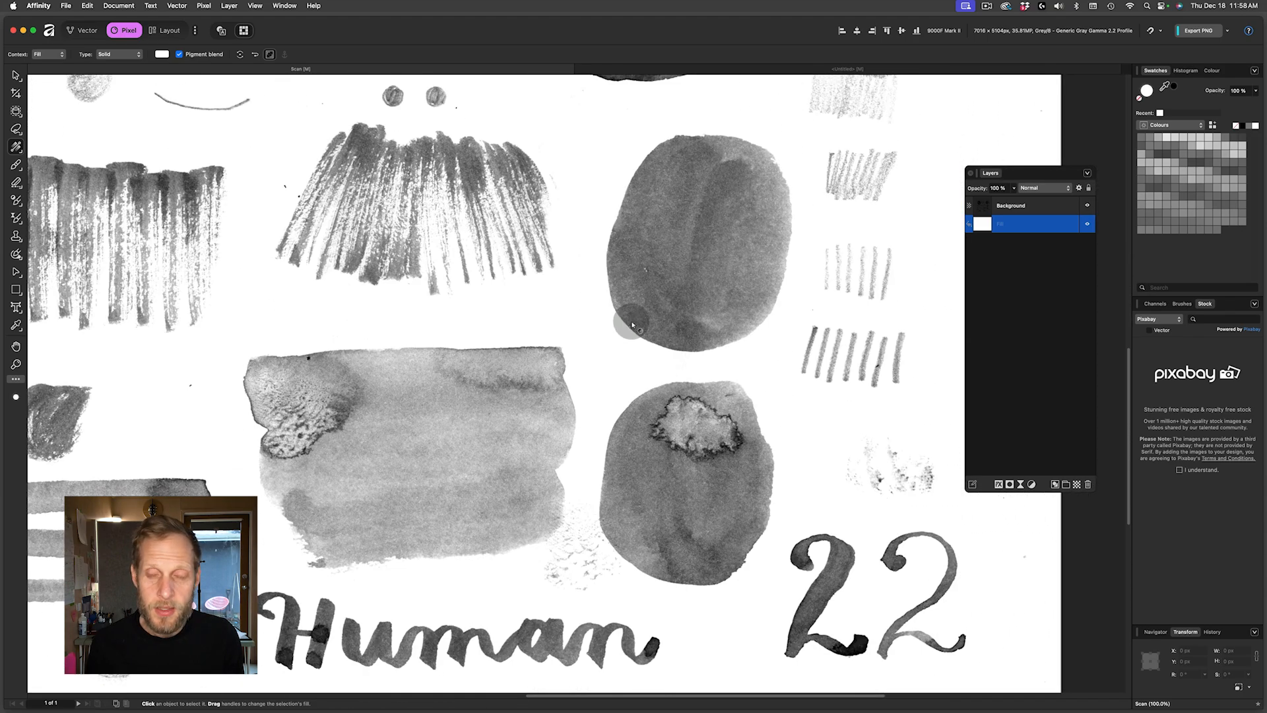
left_click(1088, 225)
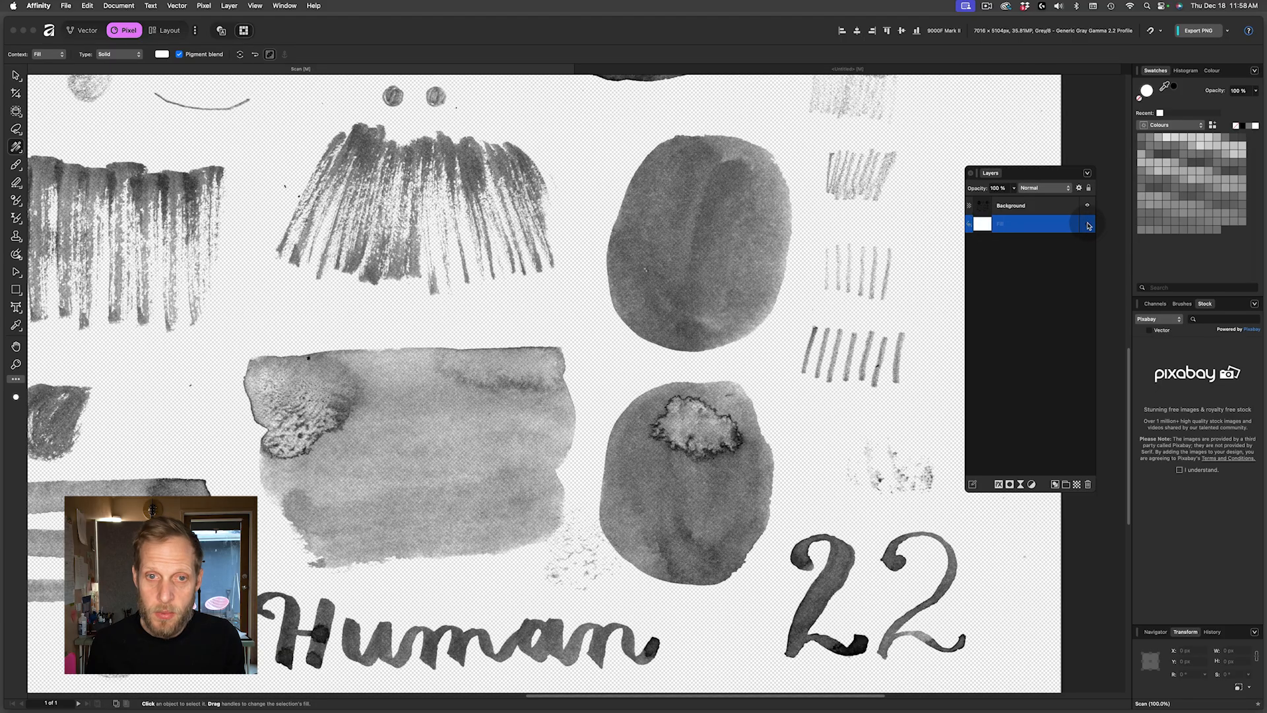
key("super+0")
- Switch to Photoshop, close the Levels 1 properties, and deselect all layers in Scan_PS.psd
key("super+Tab")
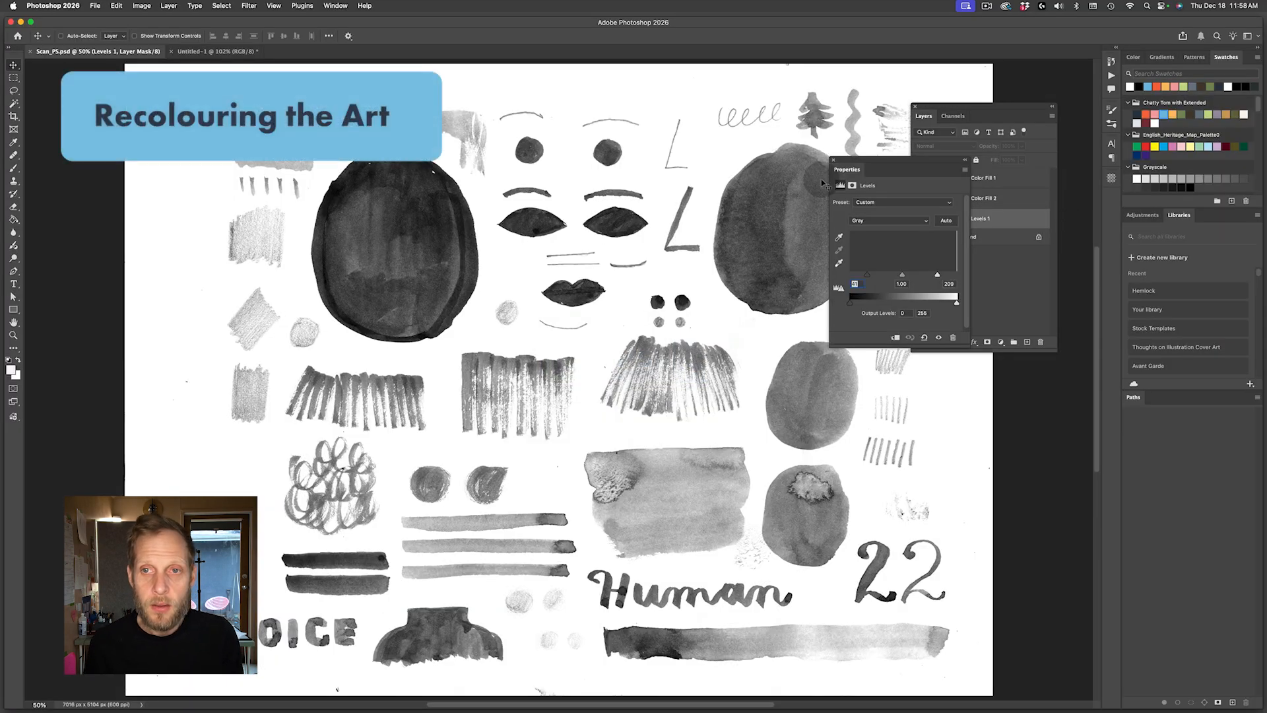
left_click(833, 159)
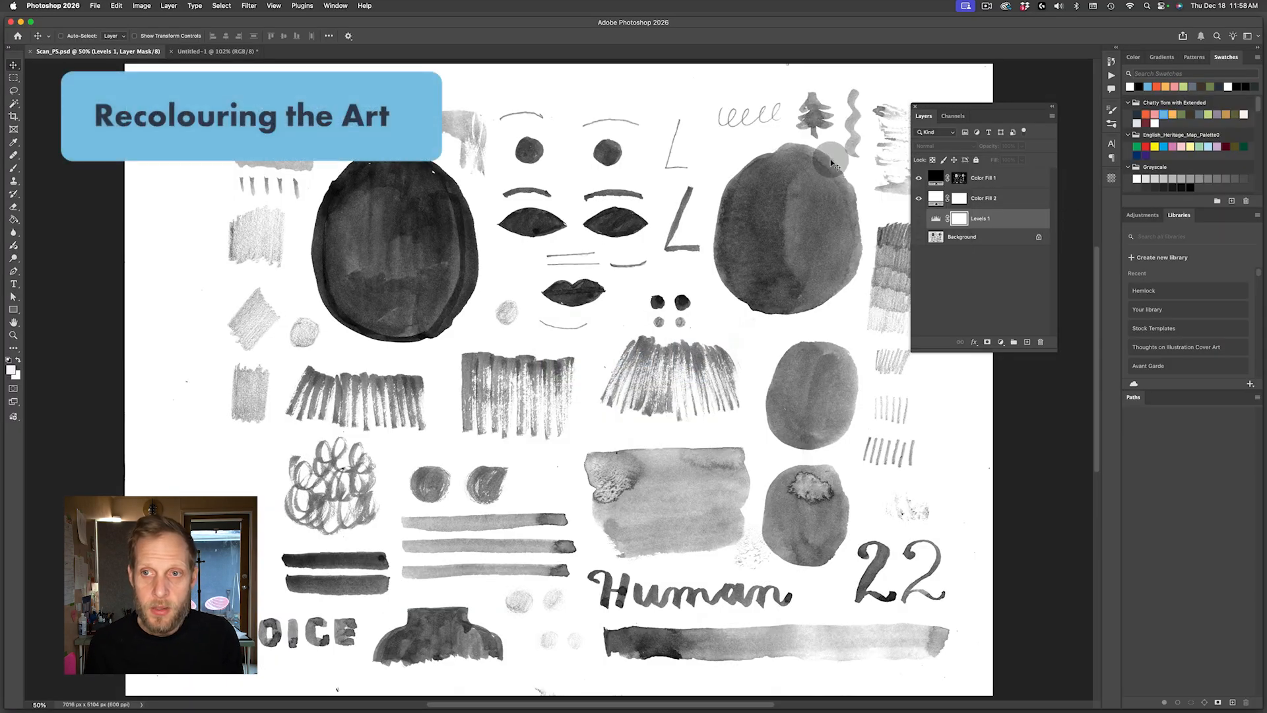
left_click(972, 281)
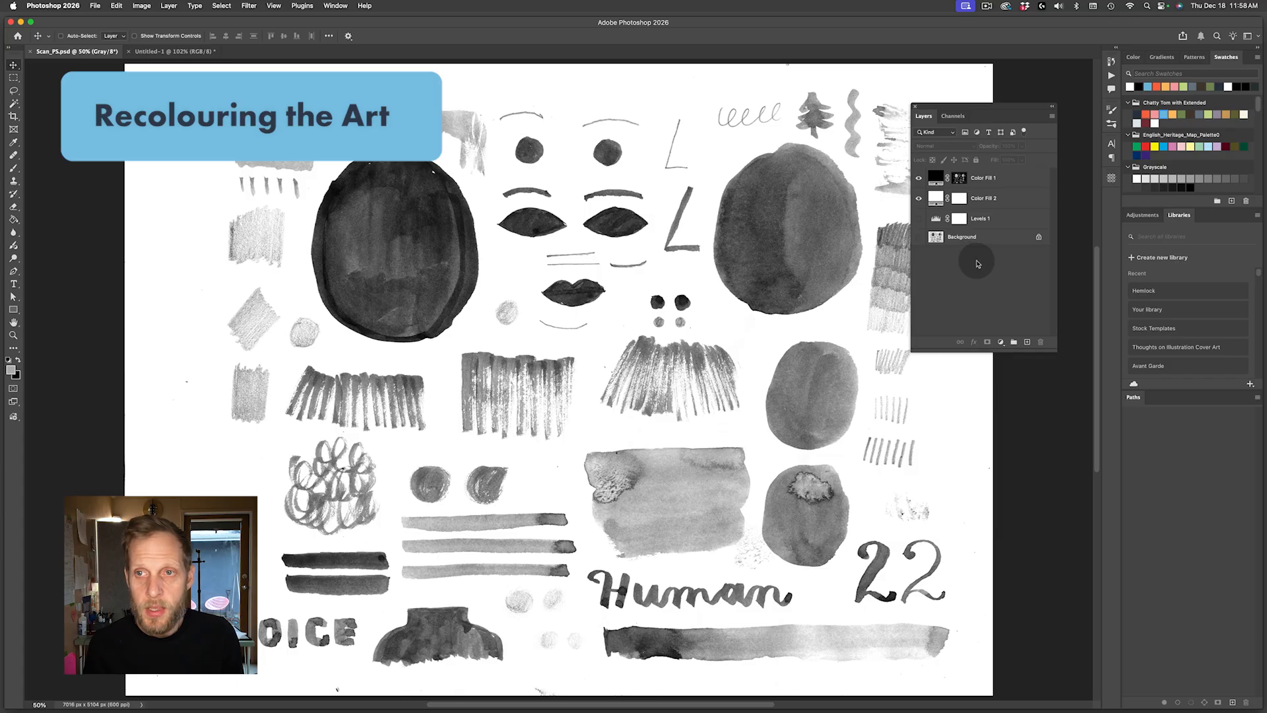
- Recolour the fill of the masked Color Fill 1 layer with the green swatch from the Chatty Tom with Extended group
left_click(937, 198)
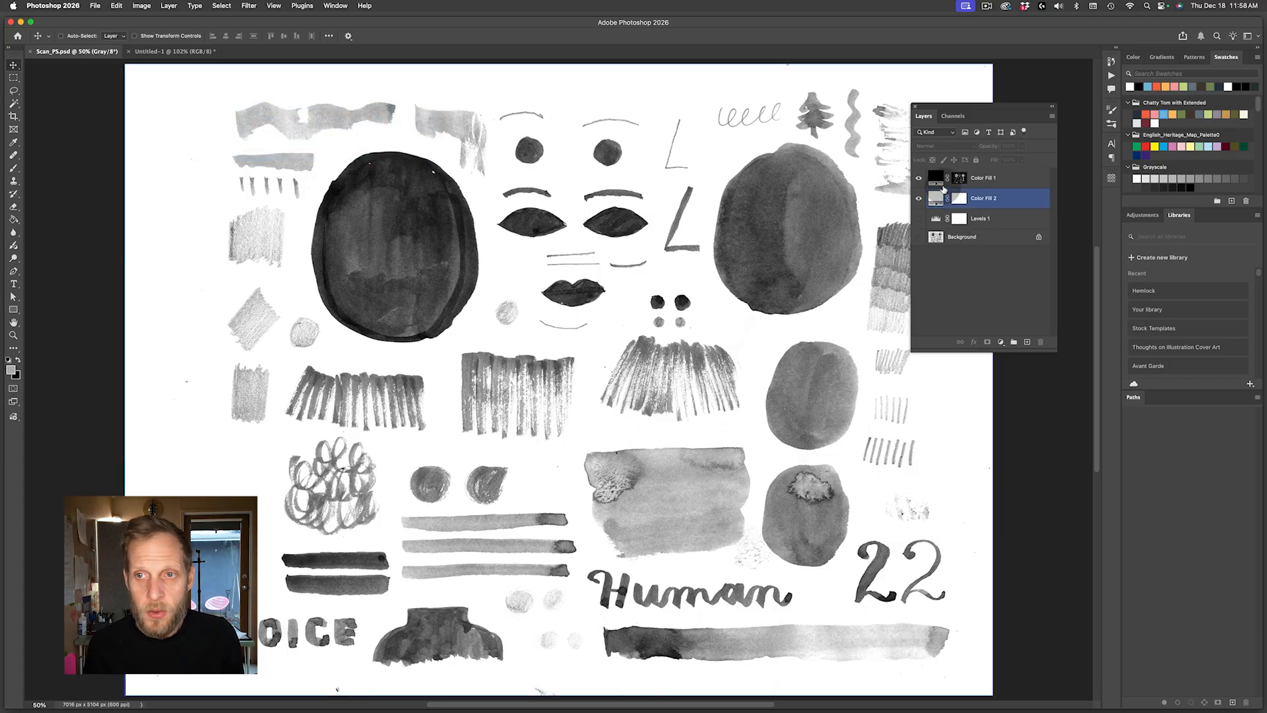
left_click(940, 187)
left_click(935, 179)
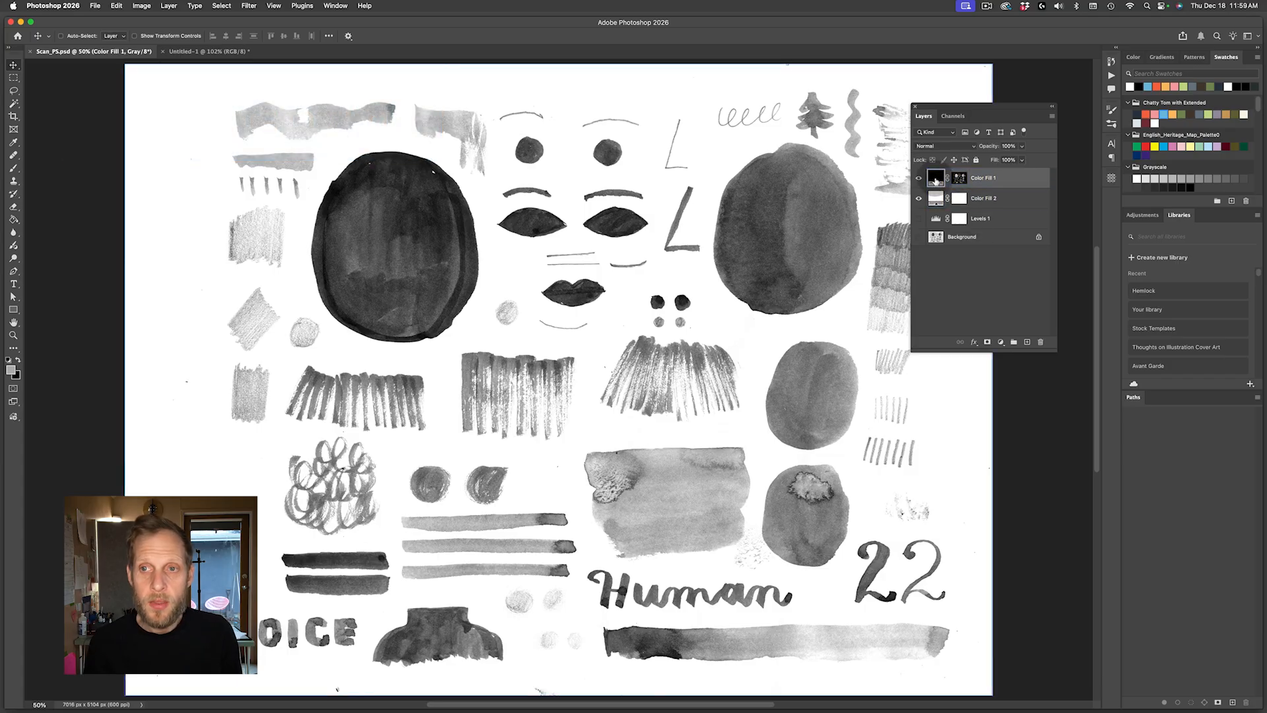
left_click(953, 185)
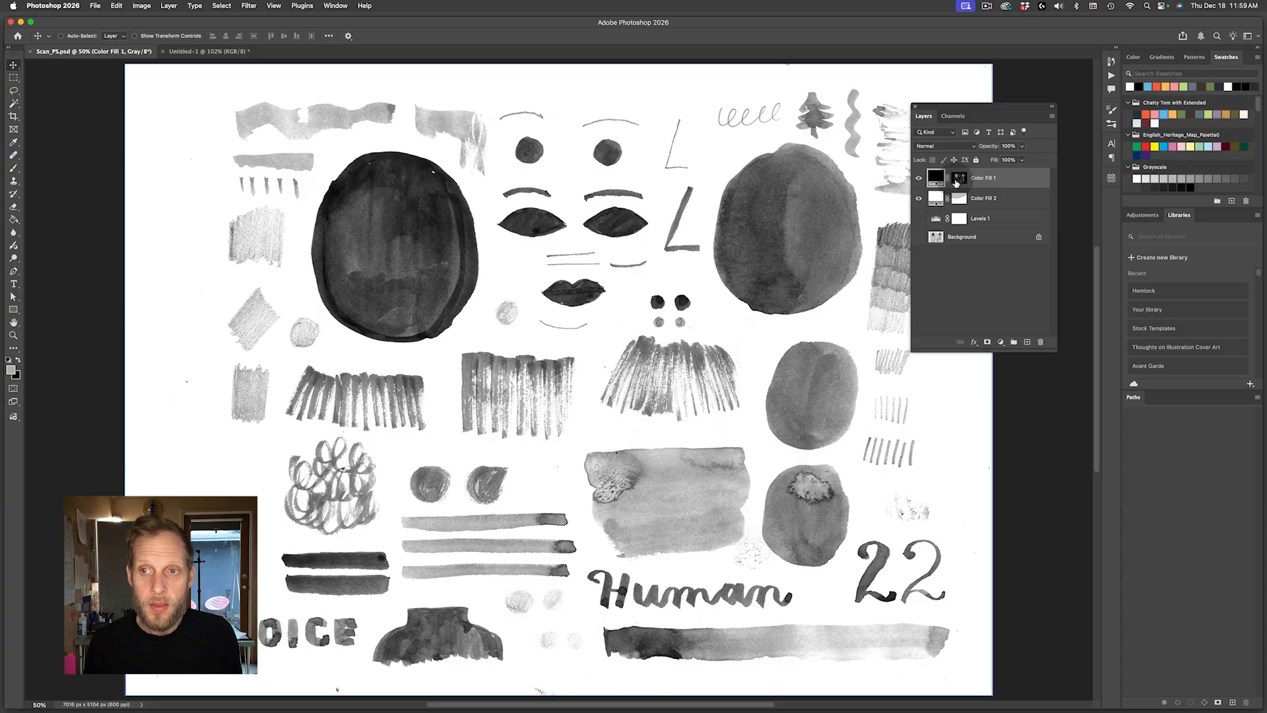
left_click(959, 182)
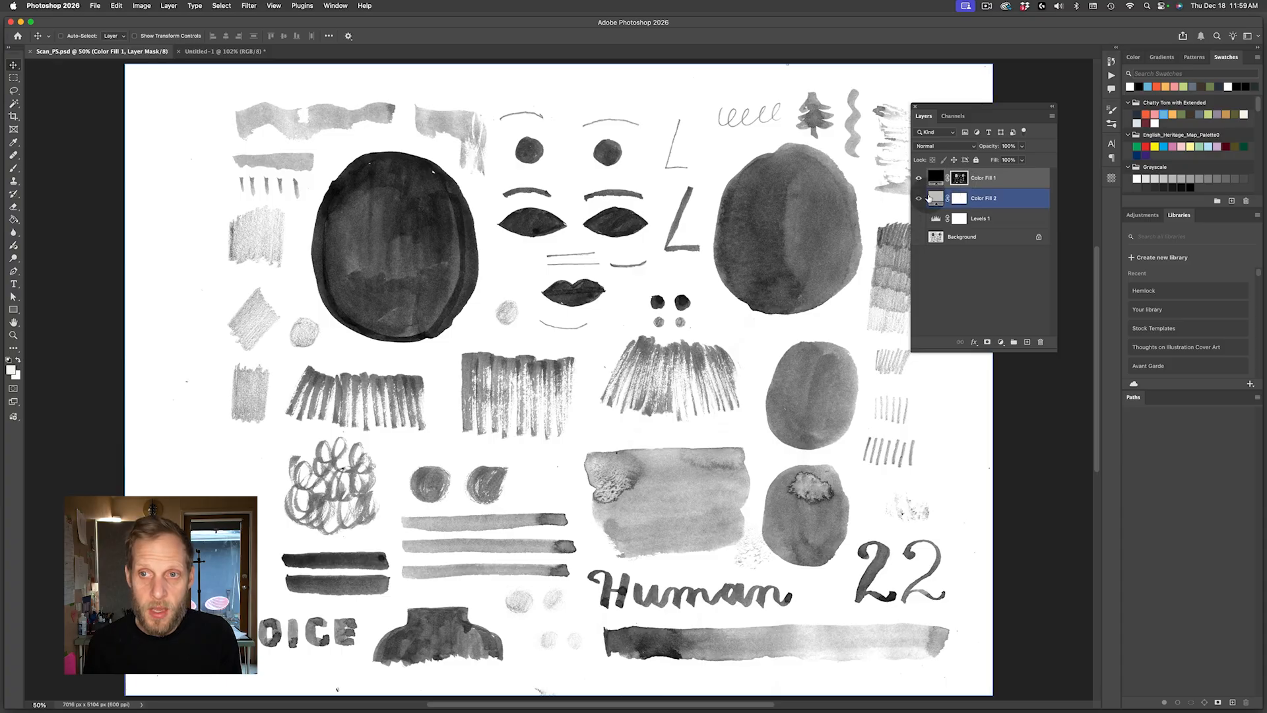
left_click(938, 180)
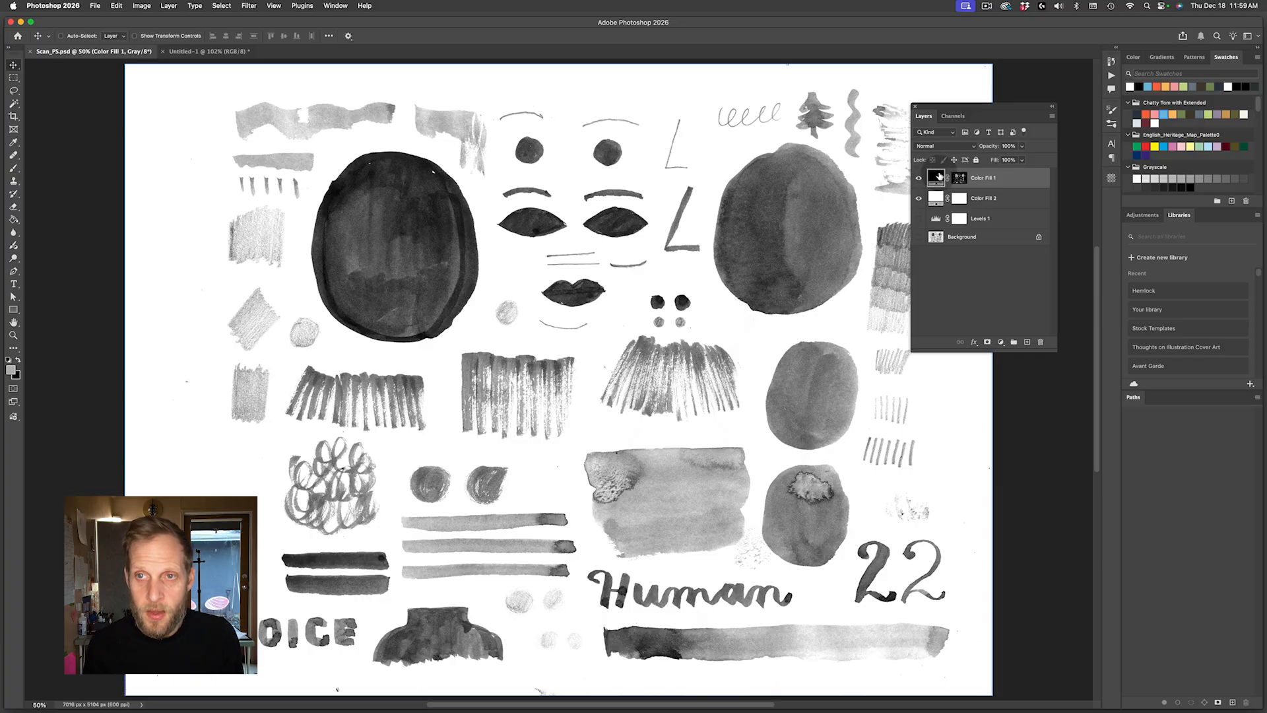
left_click(1155, 114)
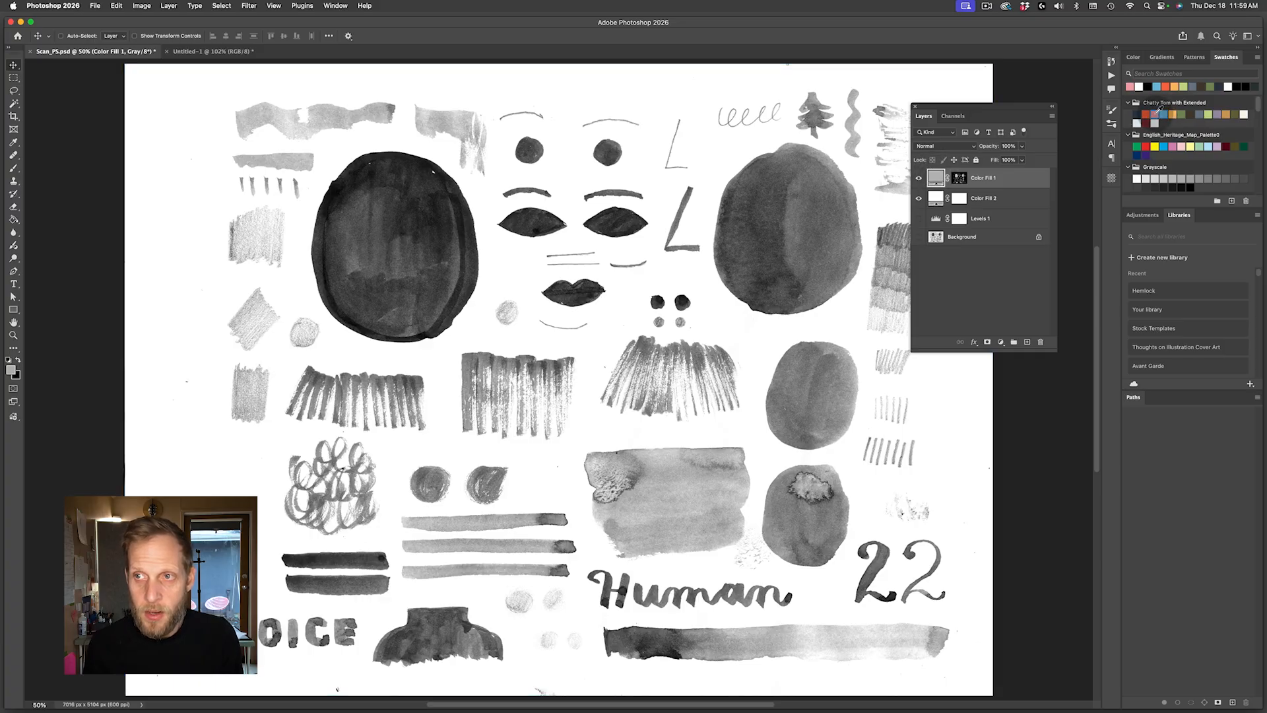
left_click(1174, 115)
left_click(1184, 113)
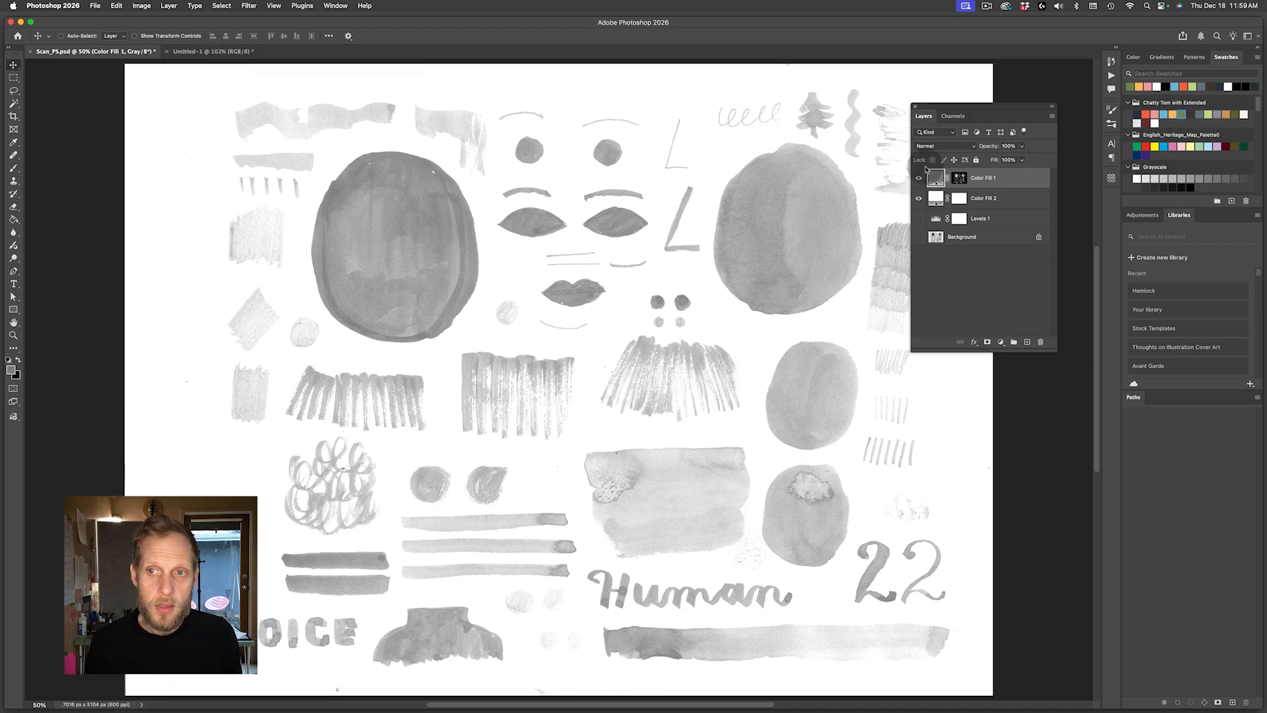
- Copy the Color Fill 1 layer with its mask from Scan_PS.psd into the Untitled-1 RGB document
left_click_drag(932, 178, 538, 206)
scroll(607, 307, "down", 3)
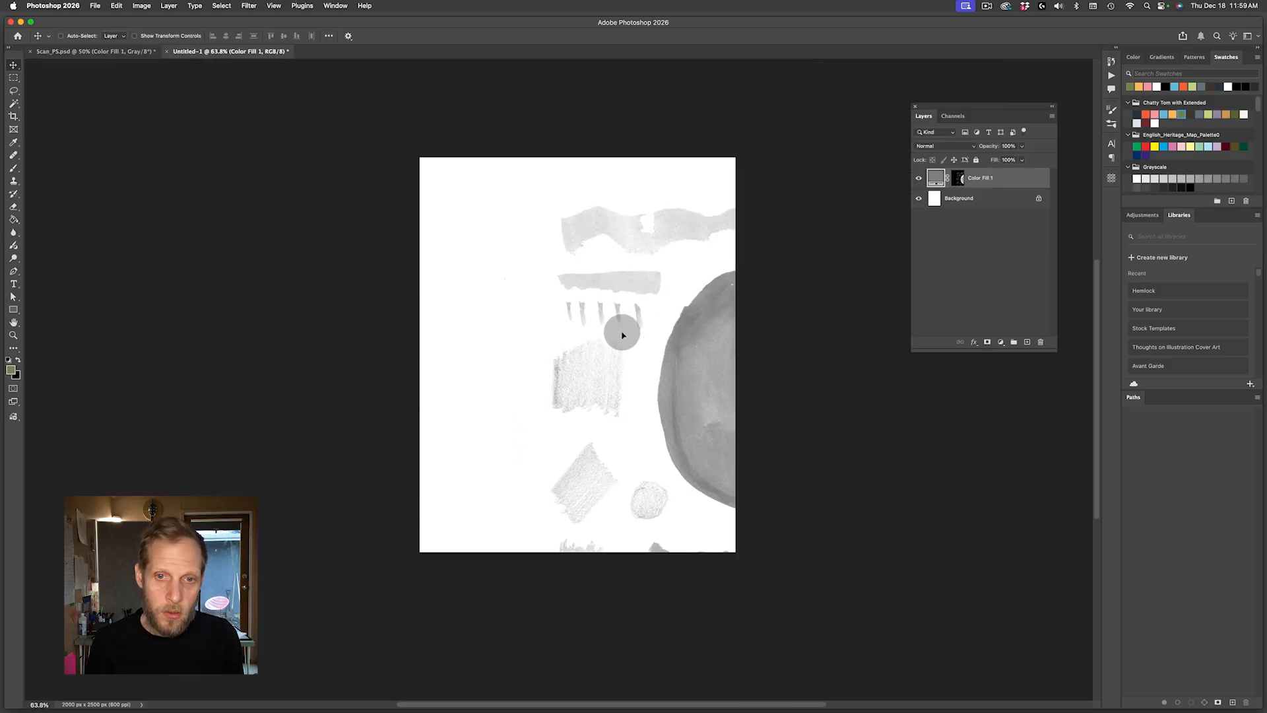
- Recolour the Color Fill 1 layer light orange and move its masked artwork across the Untitled-1 canvas
mouse_move(619, 331)
left_mouse_down()
mouse_move(463, 322)
mouse_move(624, 322)
left_mouse_up()
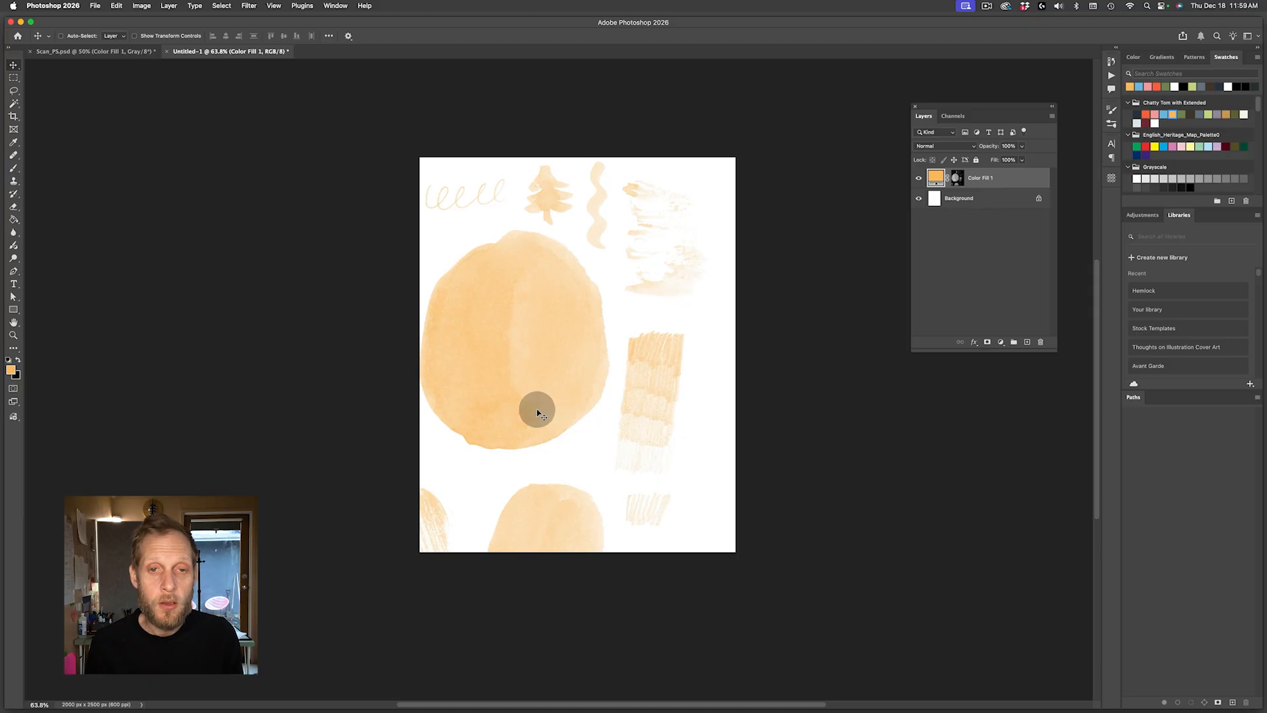
left_click_drag(537, 412, 650, 419)
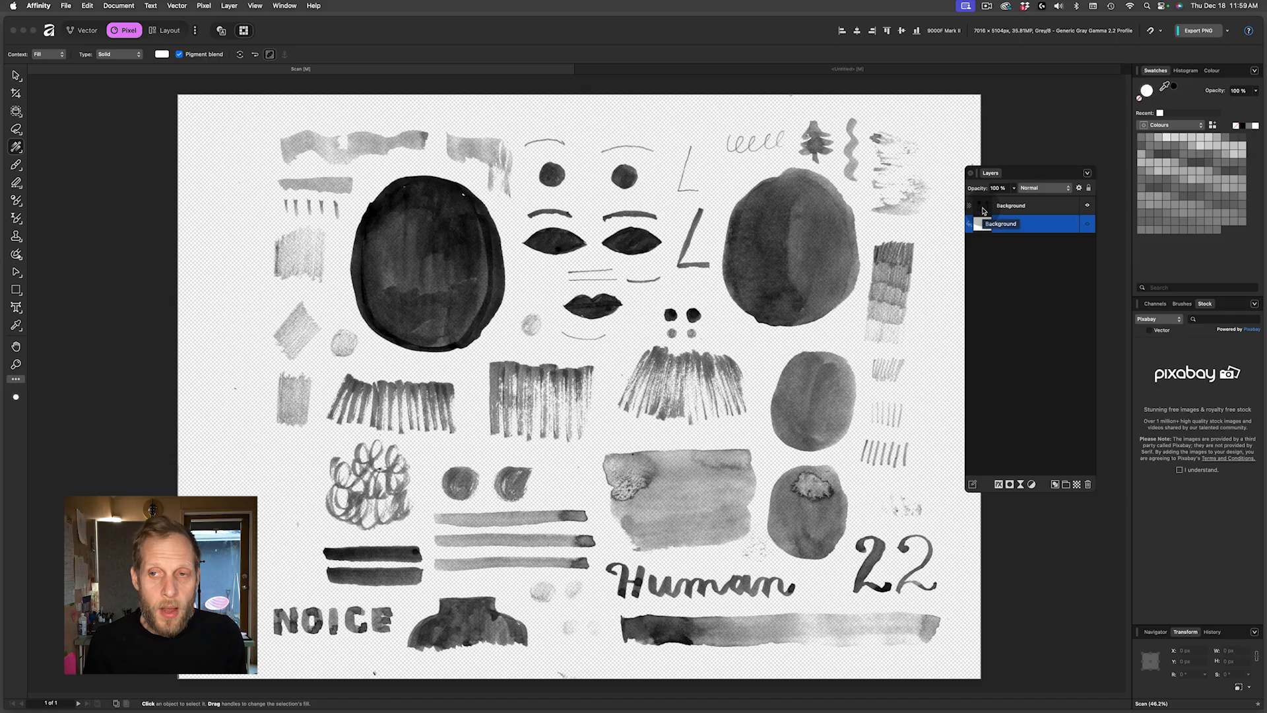
- Switch to Affinity, try recolouring the extracted Background layer in the Scan document with grey swatches, and undo the fills
left_click_drag(984, 209, 983, 207)
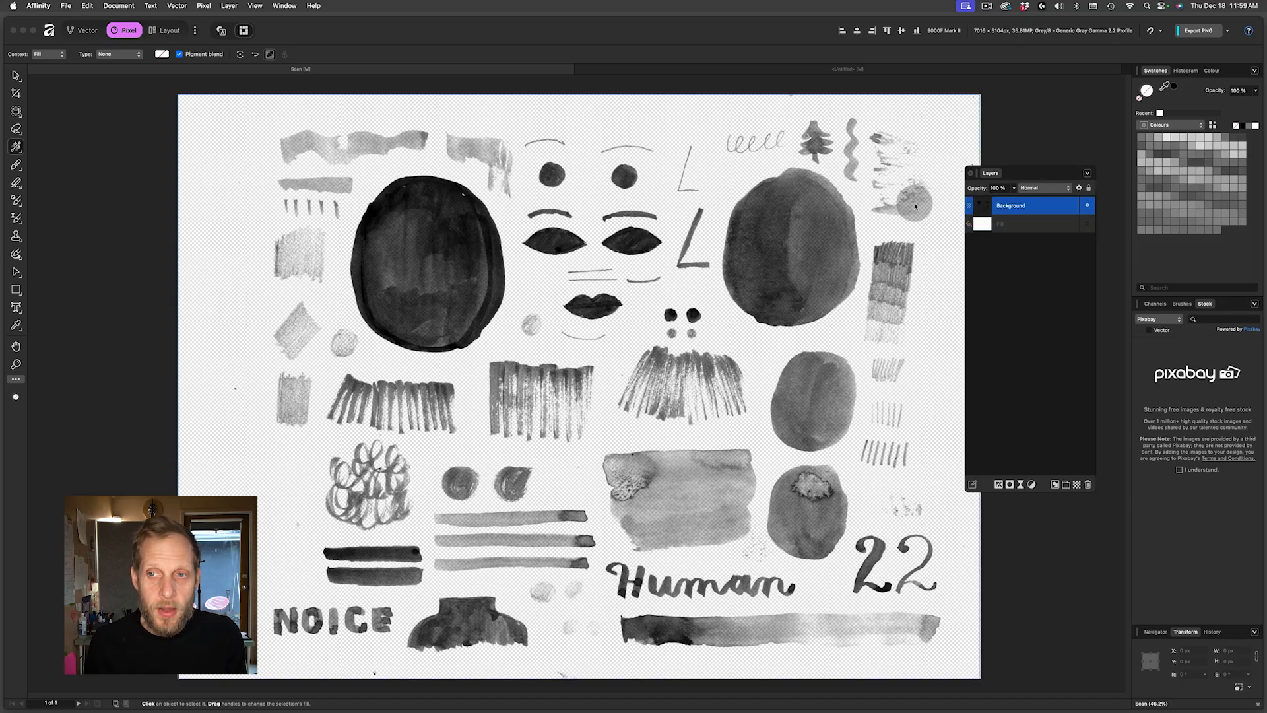
left_click(1167, 153)
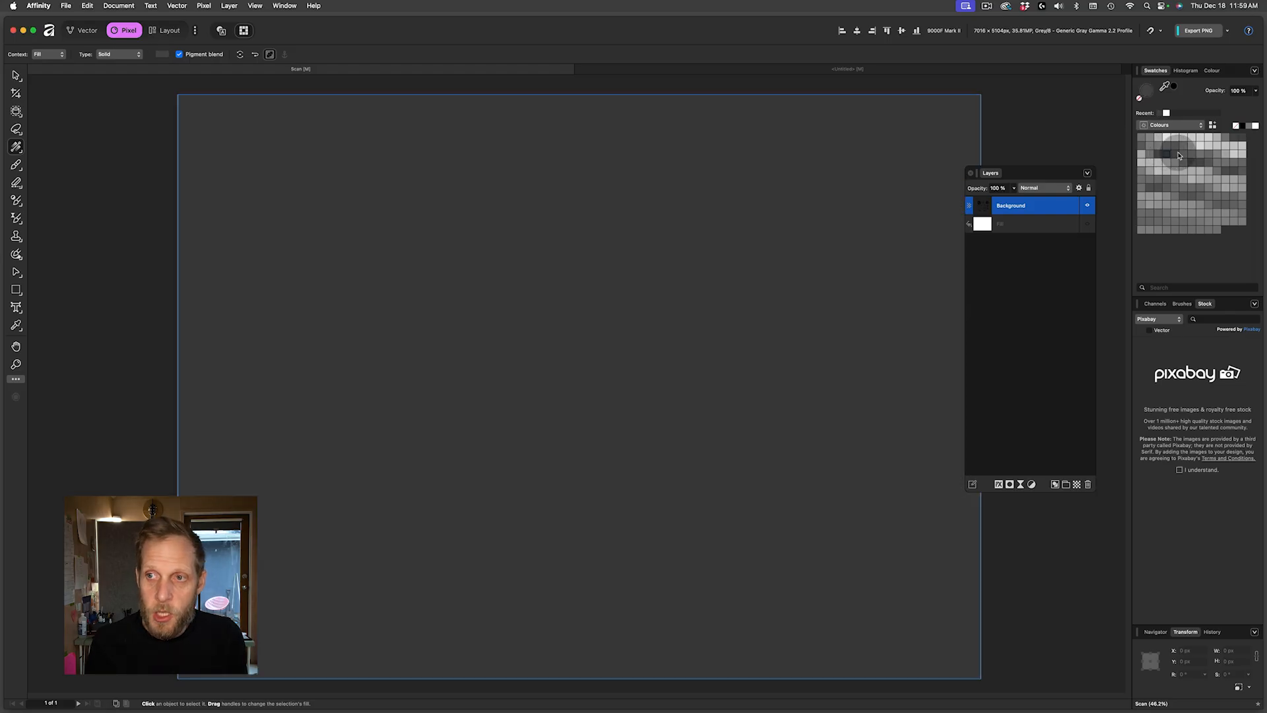
left_click(1178, 154)
left_click(1207, 153)
left_click(1199, 170)
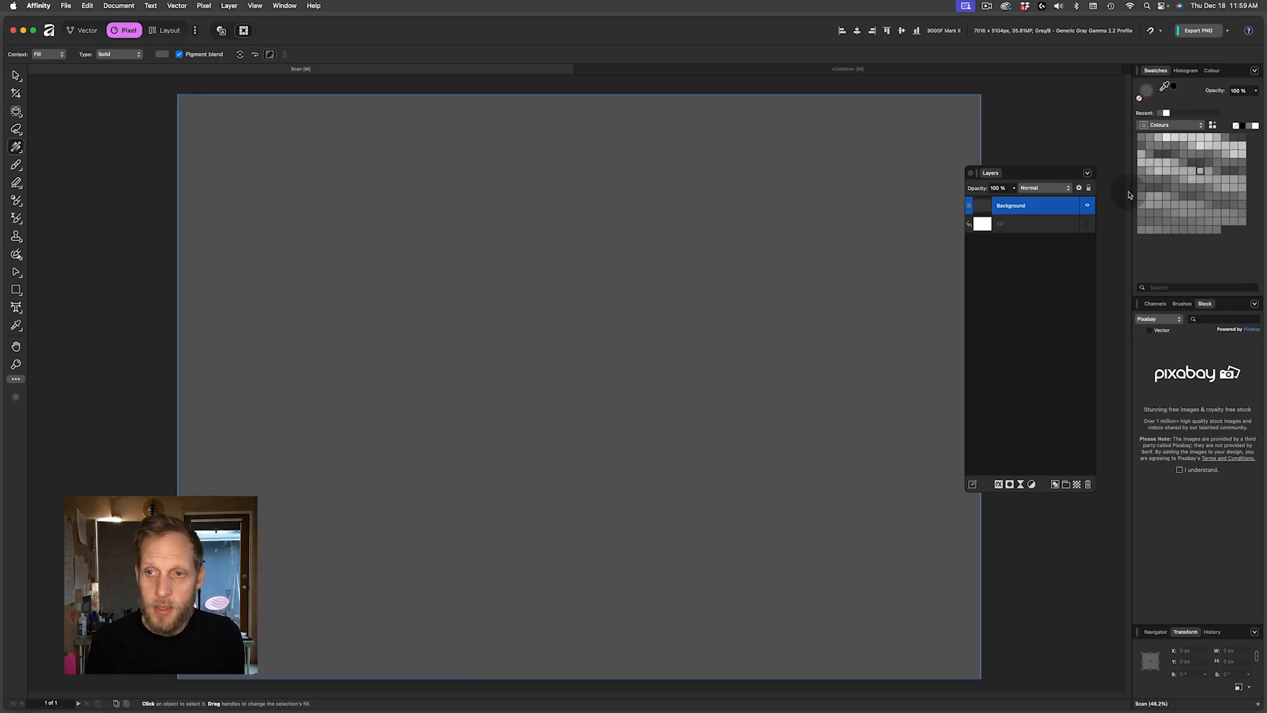
key("super+z")
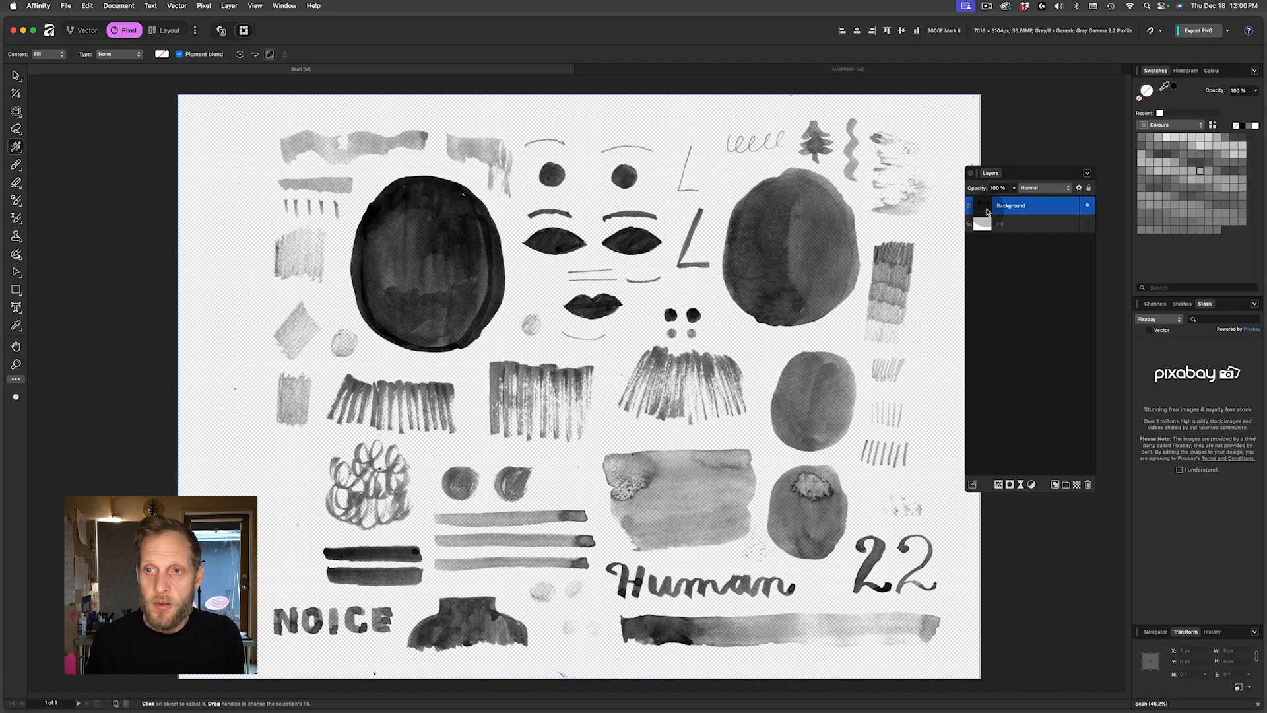
- Copy the extracted Background layer from the Scan document and paste it into the untitled RGB document
left_click(988, 220)
left_click_drag(988, 208, 984, 205)
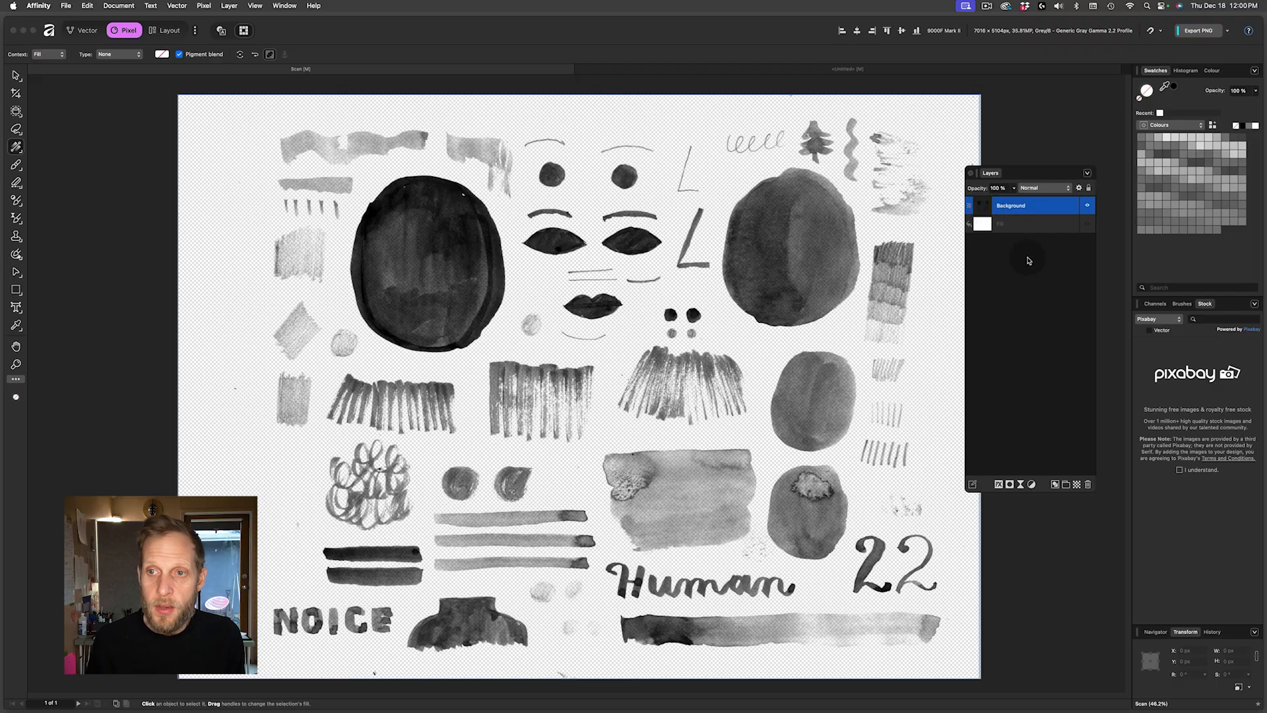
left_click(697, 70)
key("super+v")
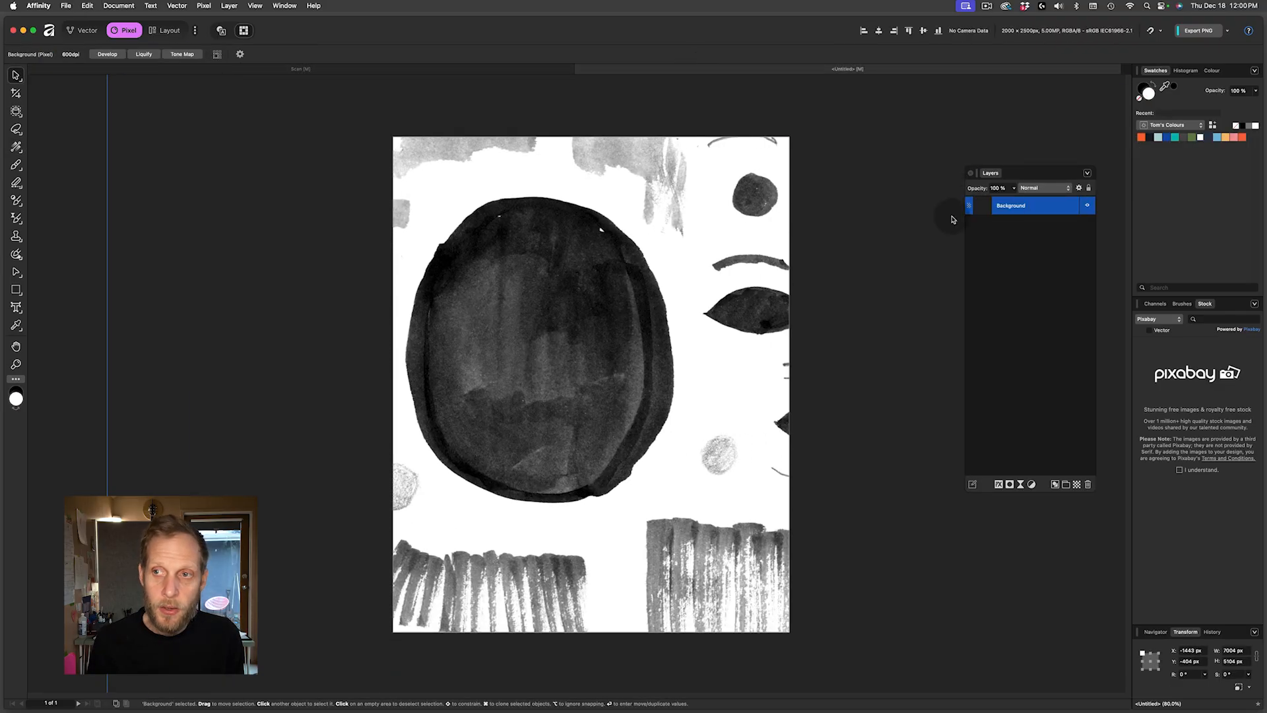
- Try to recolour the pasted Background pixel layer with several swatches from Tom's Colours
left_click(1142, 139)
left_click(1159, 139)
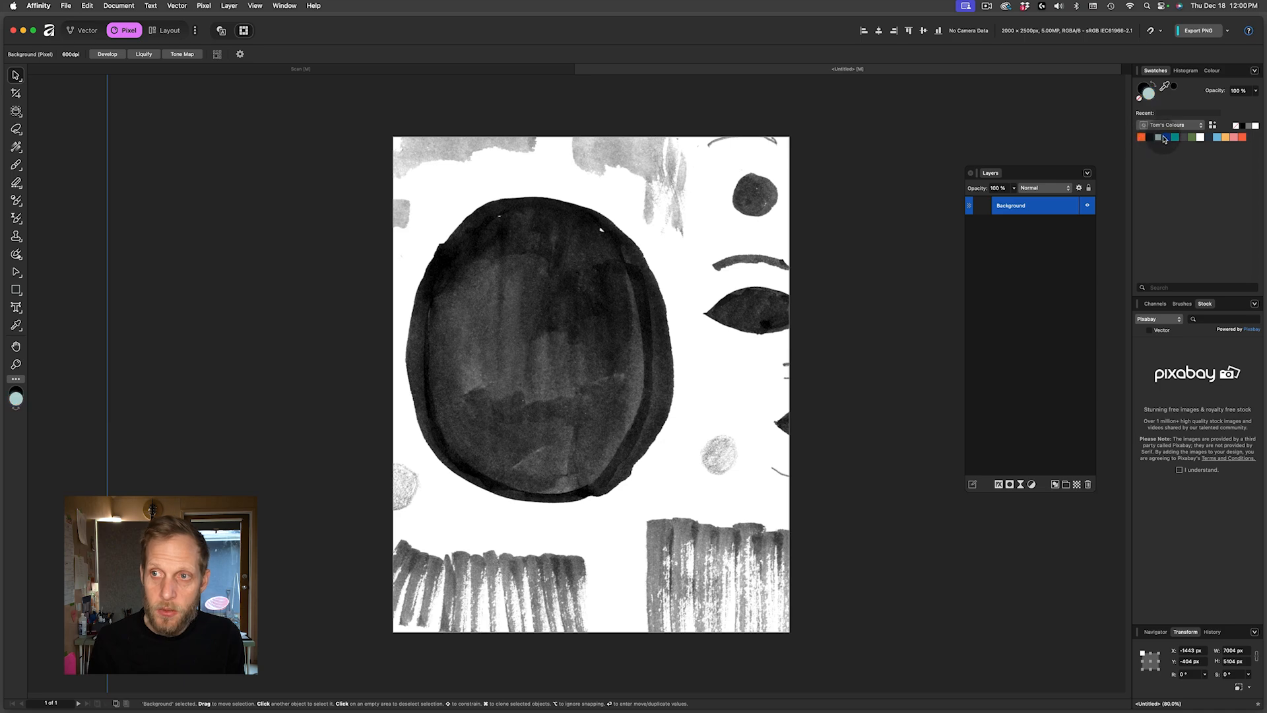
left_click(1176, 139)
left_click(1209, 138)
key("a")
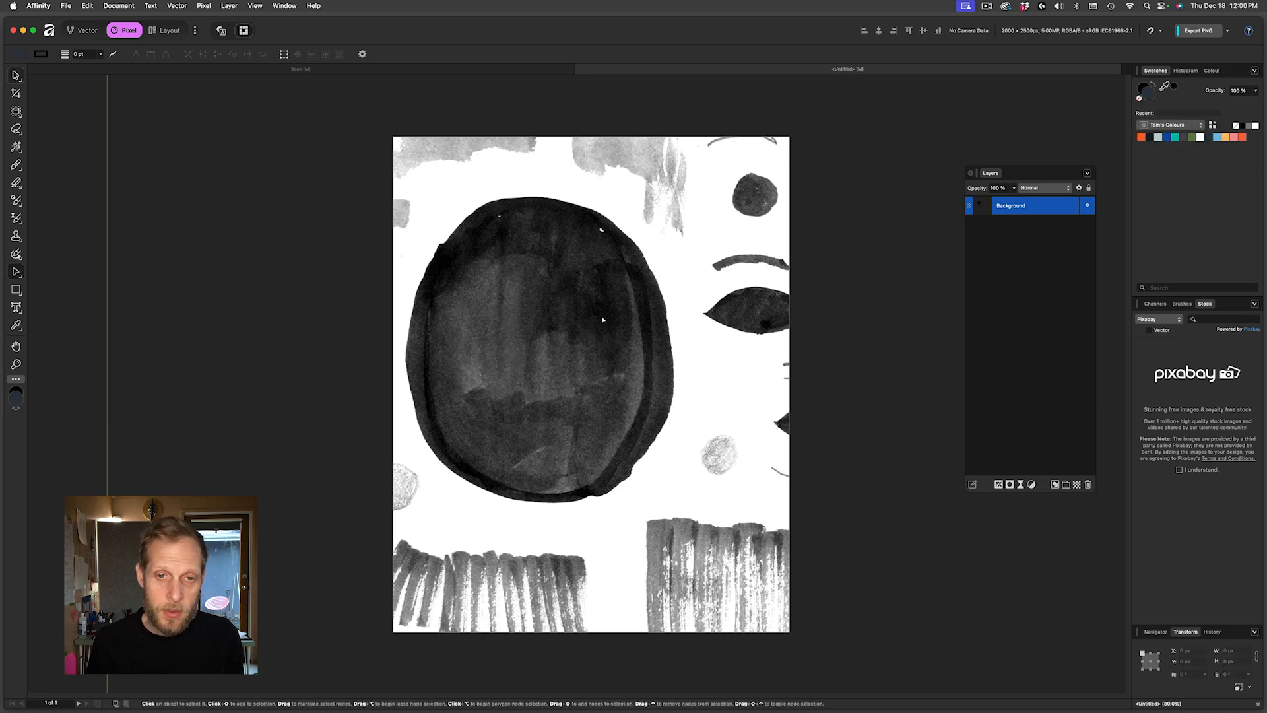
key("v")
- Move the pasted artwork to about X -1190 px, Y -288 px so the large black oval is centred, and deselect it
left_click_drag(525, 323, 571, 345)
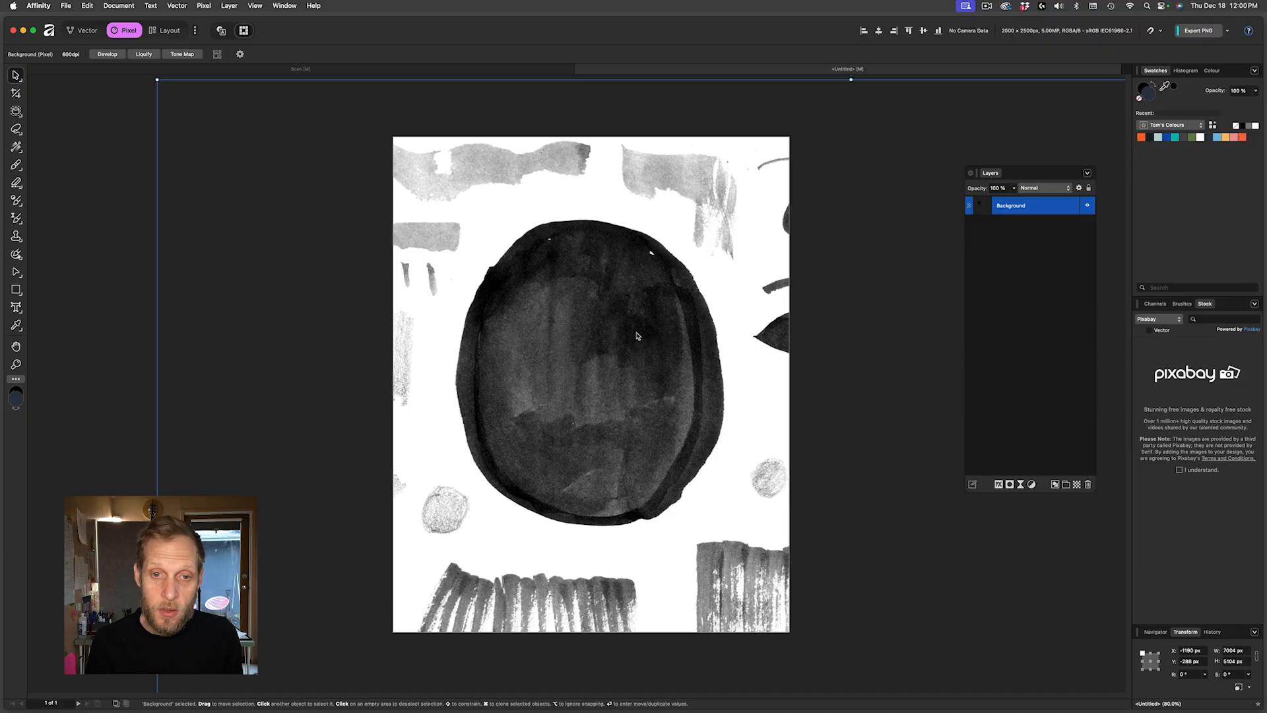
left_click(438, 375)
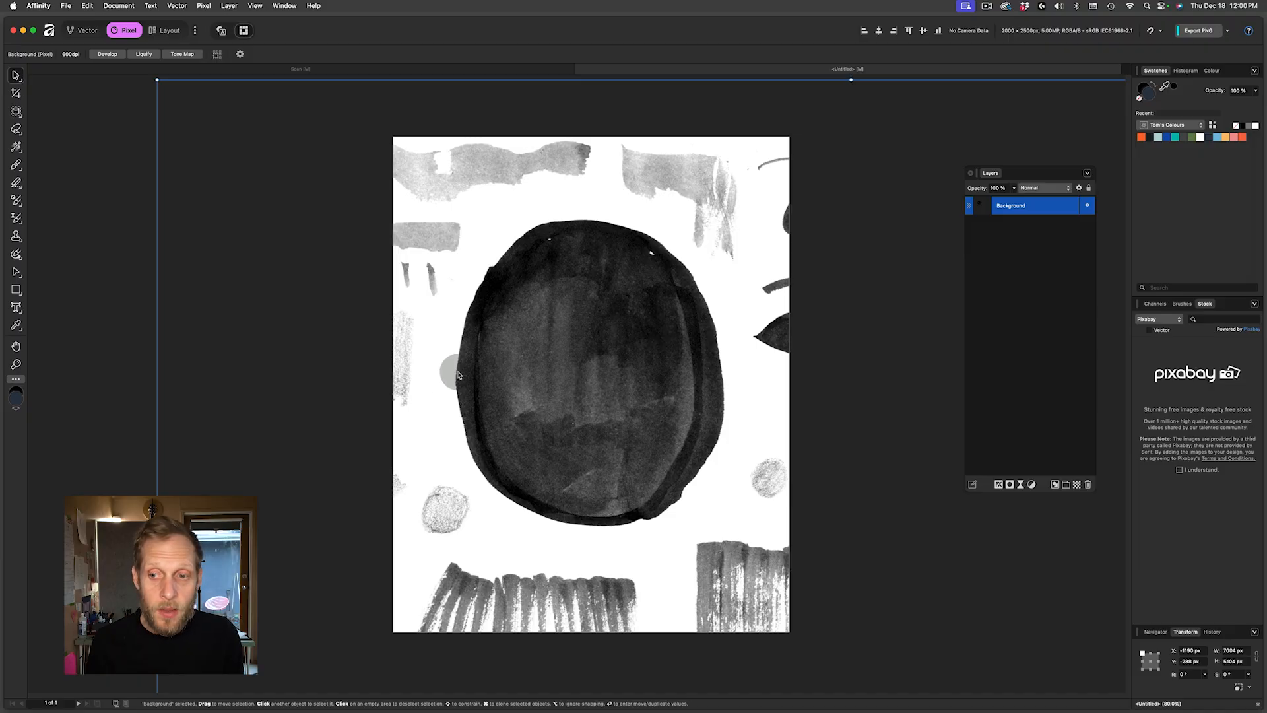
left_click(88, 180)
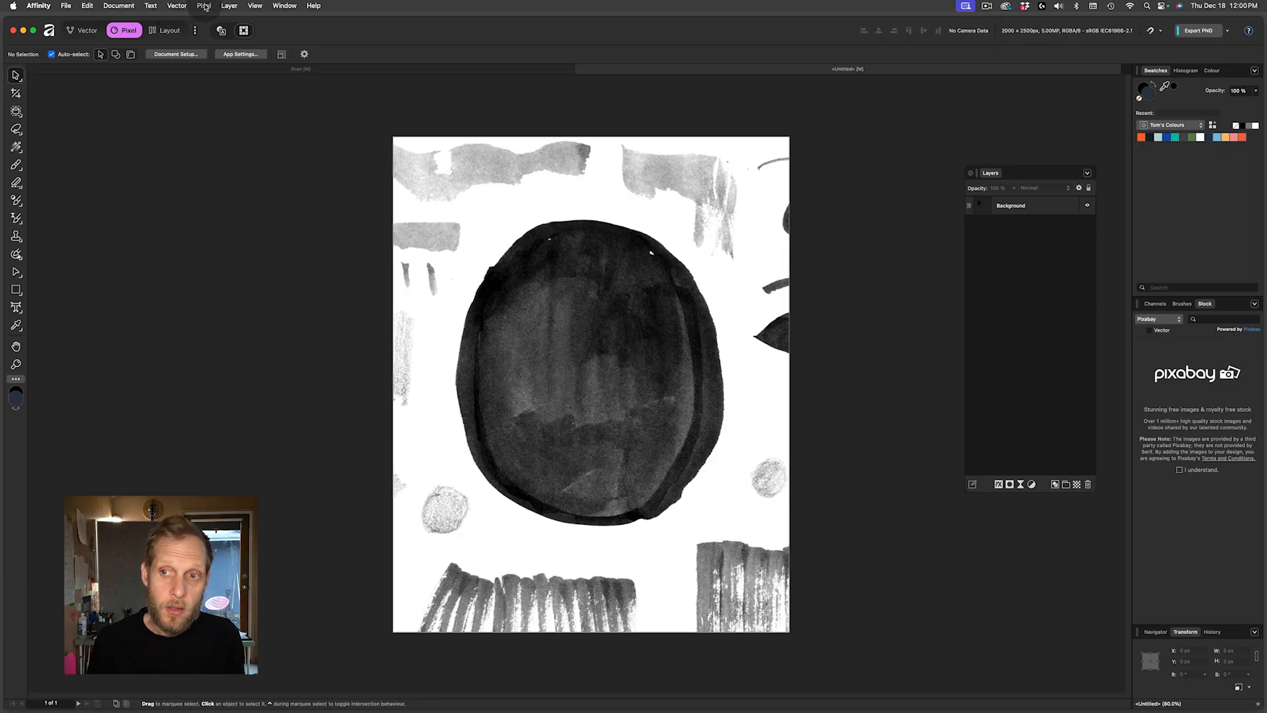
- Add a new fill layer above the Background layer and colour it with the orange-red swatch from Tom's Colours
left_click(1027, 207)
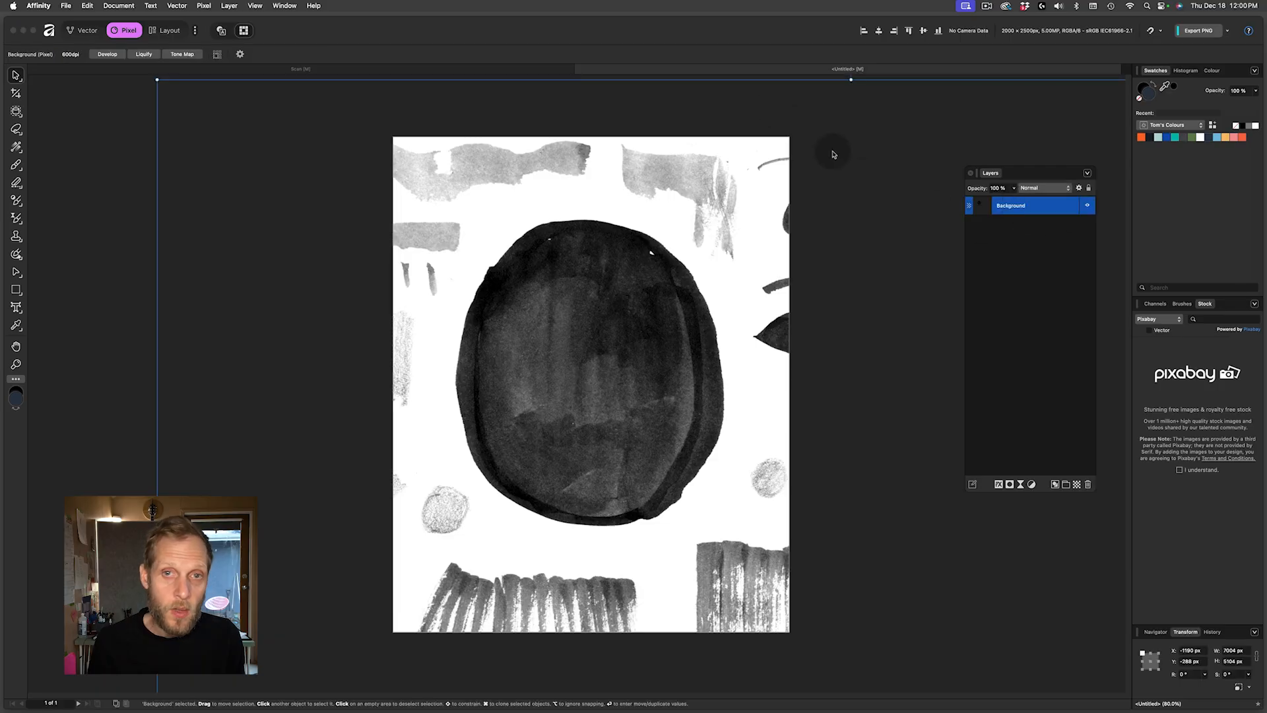
left_click(204, 5)
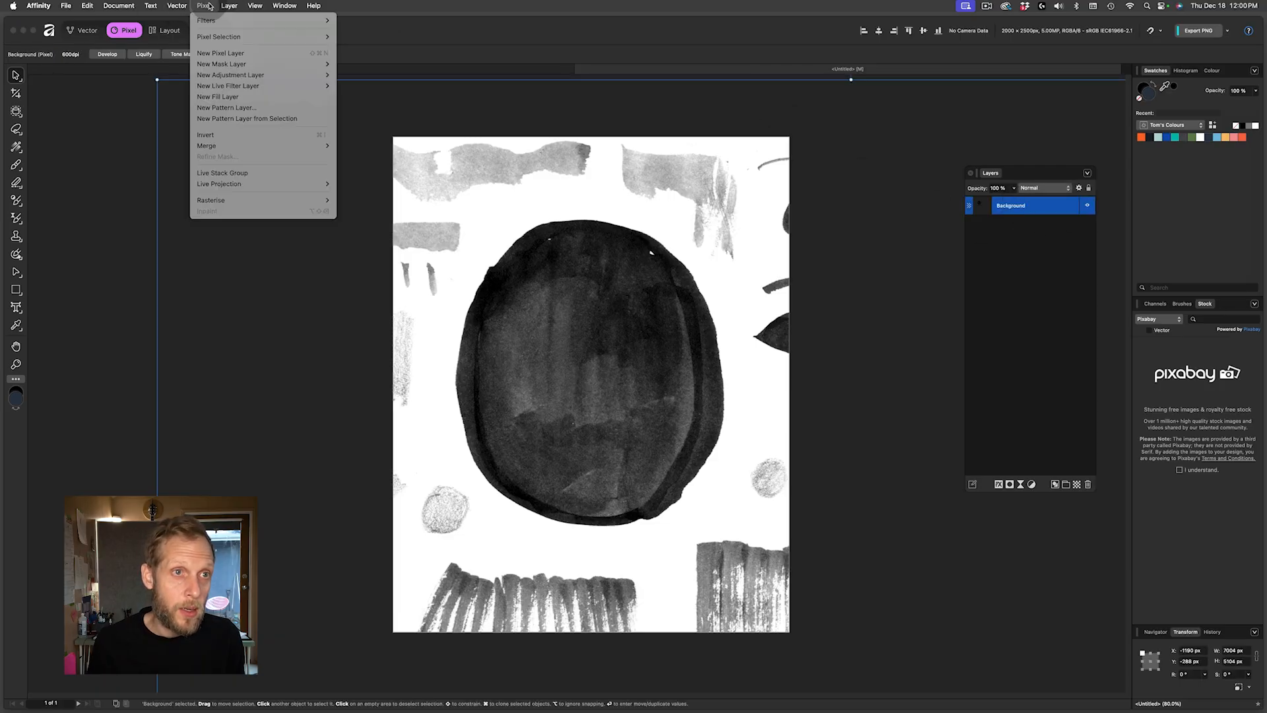
left_click(238, 97)
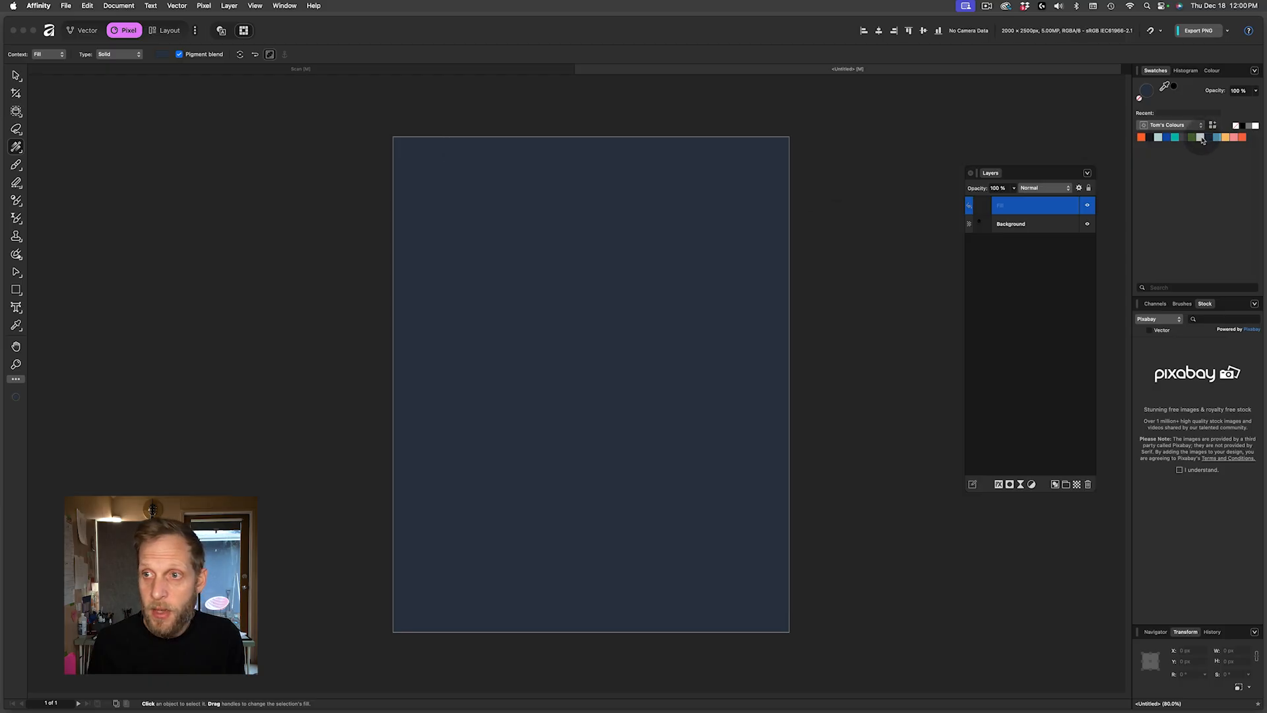
left_click(1142, 136)
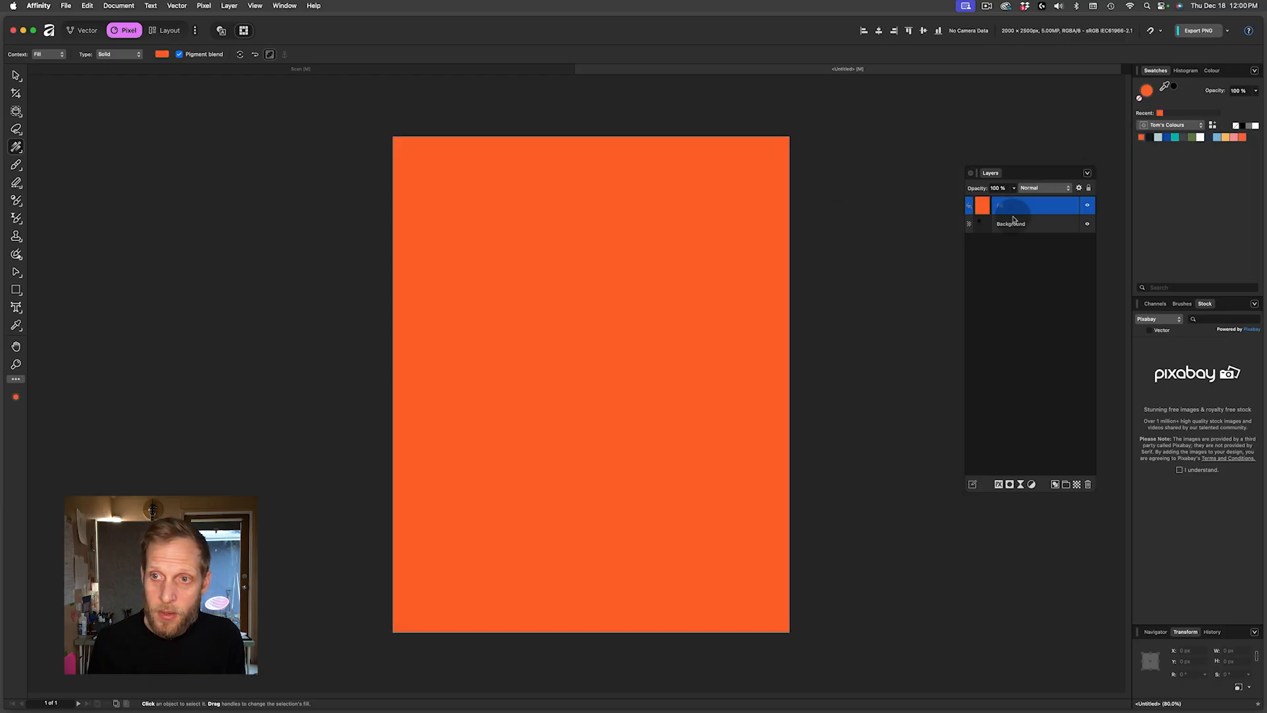
- Apply the Background ink layer as a mask on the orange-red fill layer
left_click(1009, 266)
left_click(990, 233)
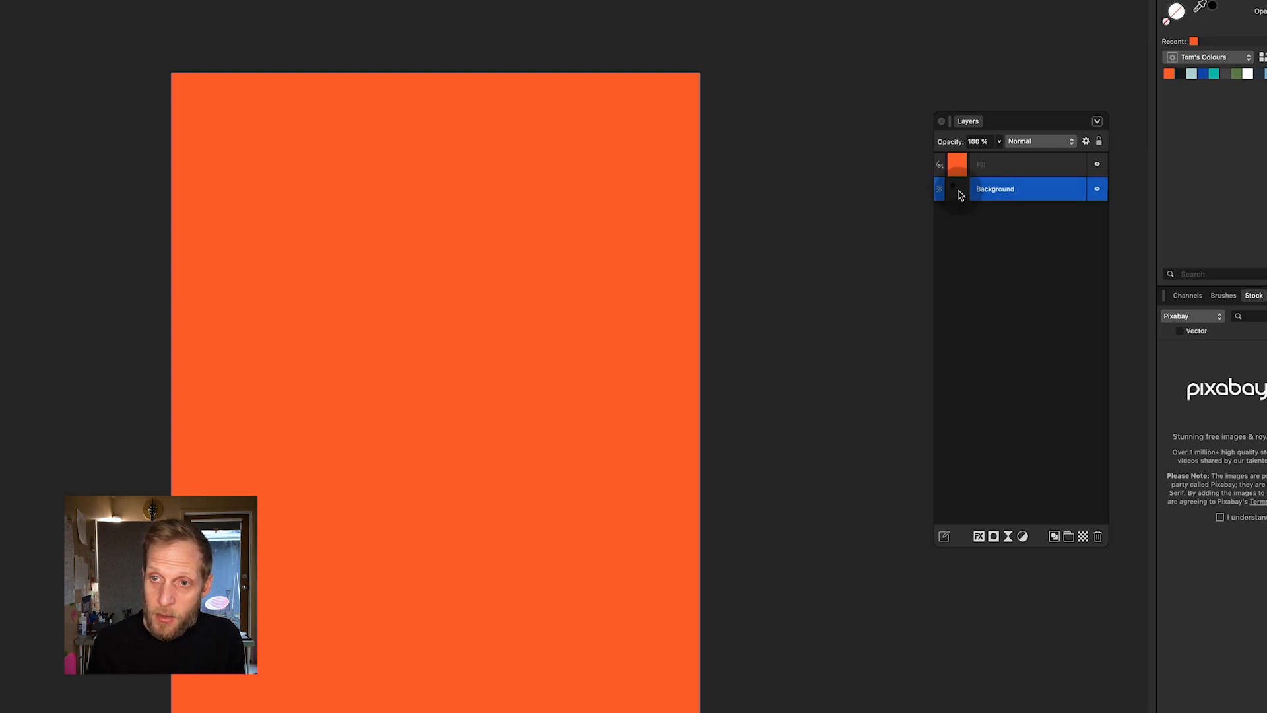
left_click_drag(961, 194, 961, 166)
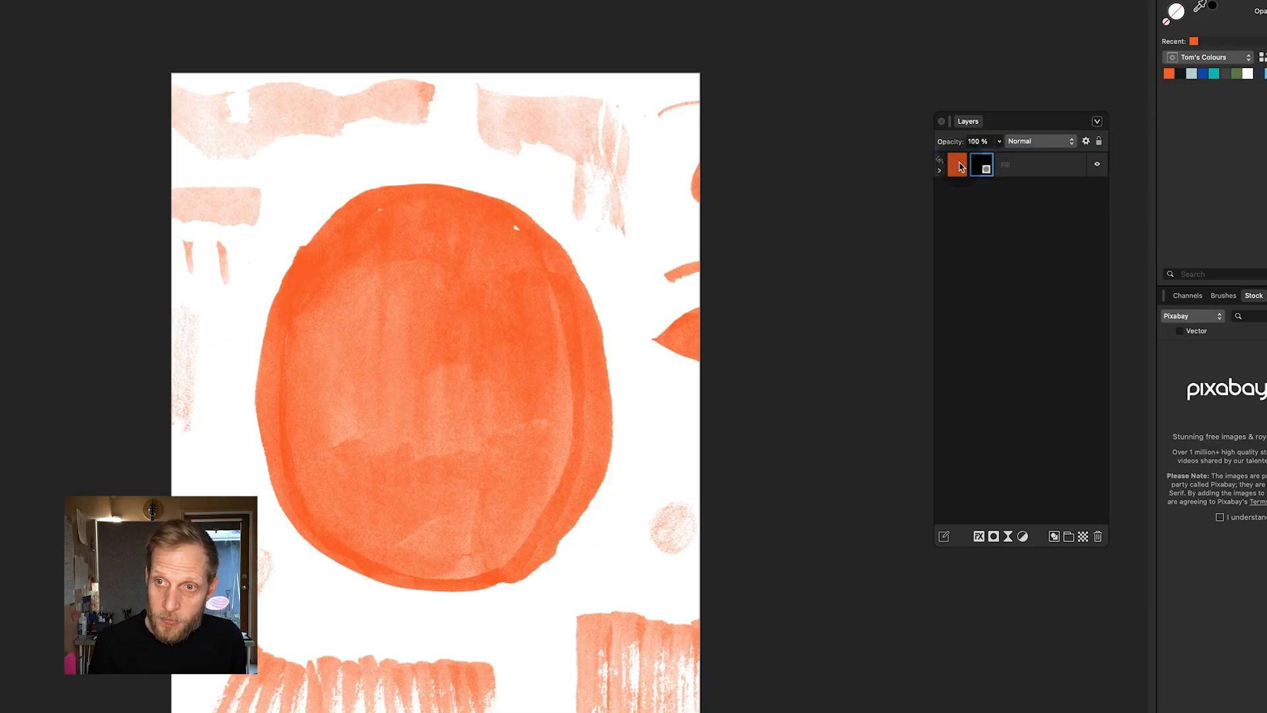
- Test green, white, blue and light orange swatches on the masked fill layer, and recolour it pink
left_click(960, 165)
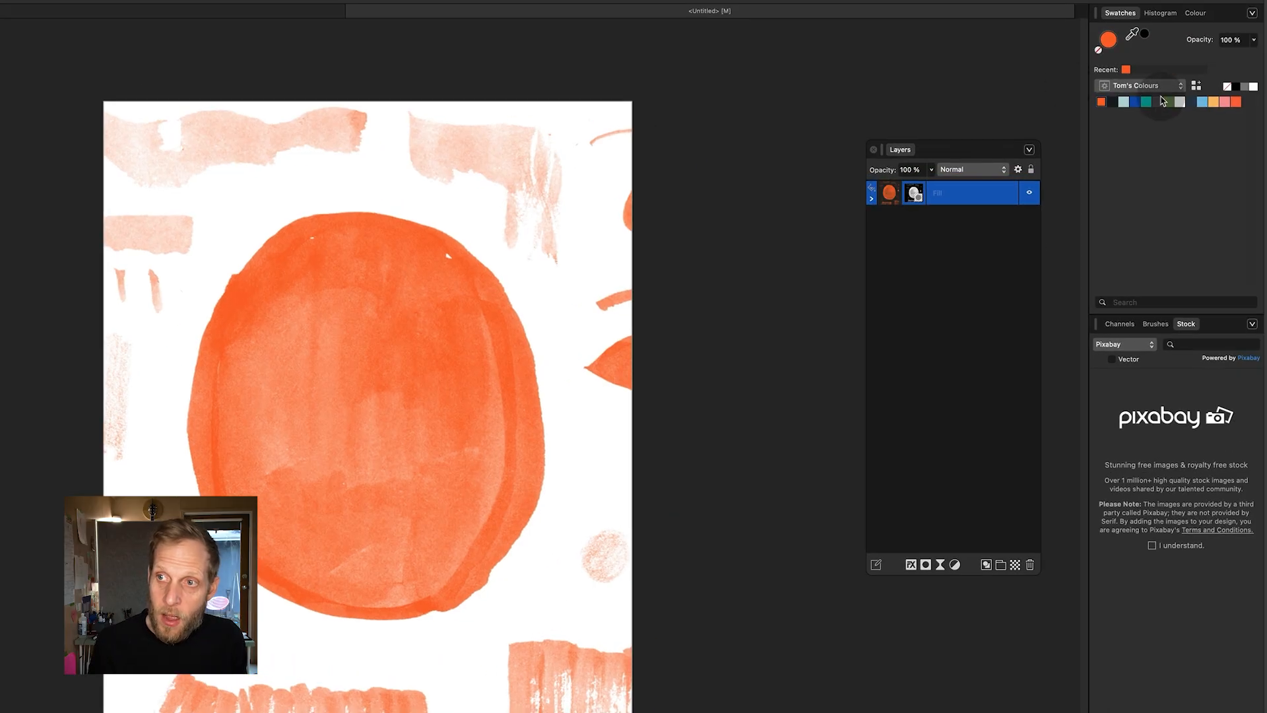
left_click(1169, 102)
left_click(1180, 103)
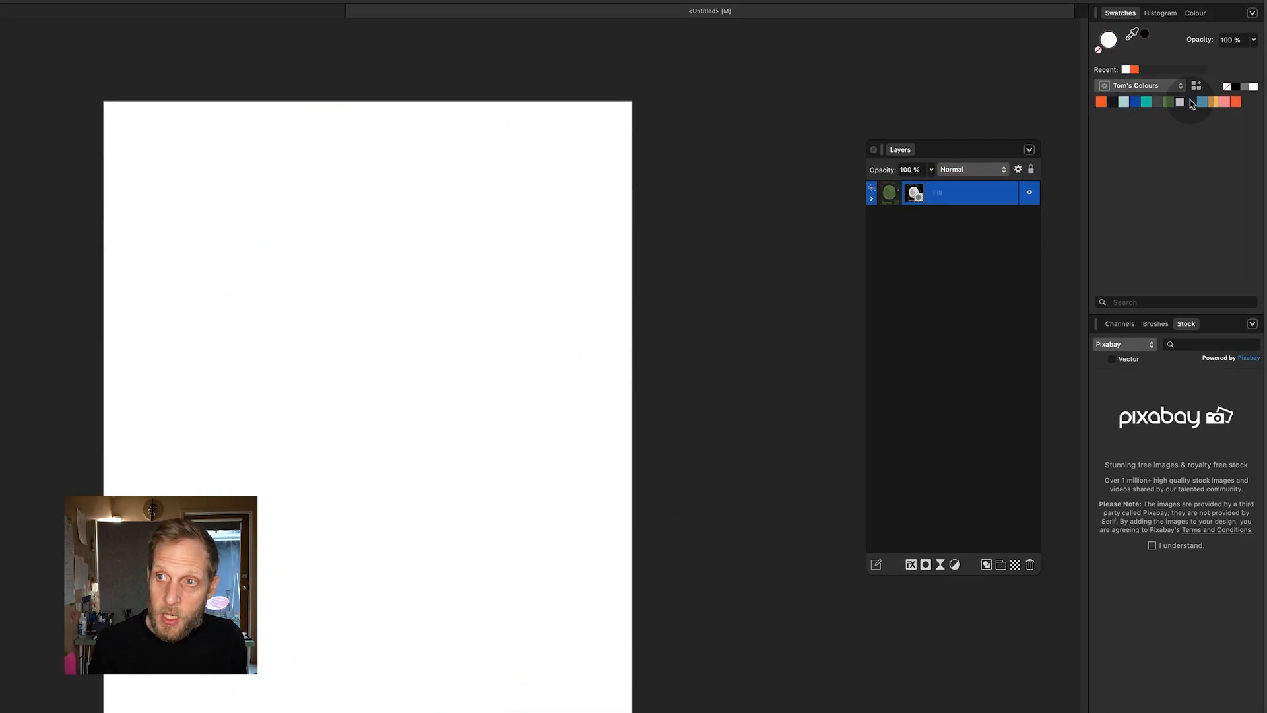
left_click(1203, 103)
left_click(1214, 102)
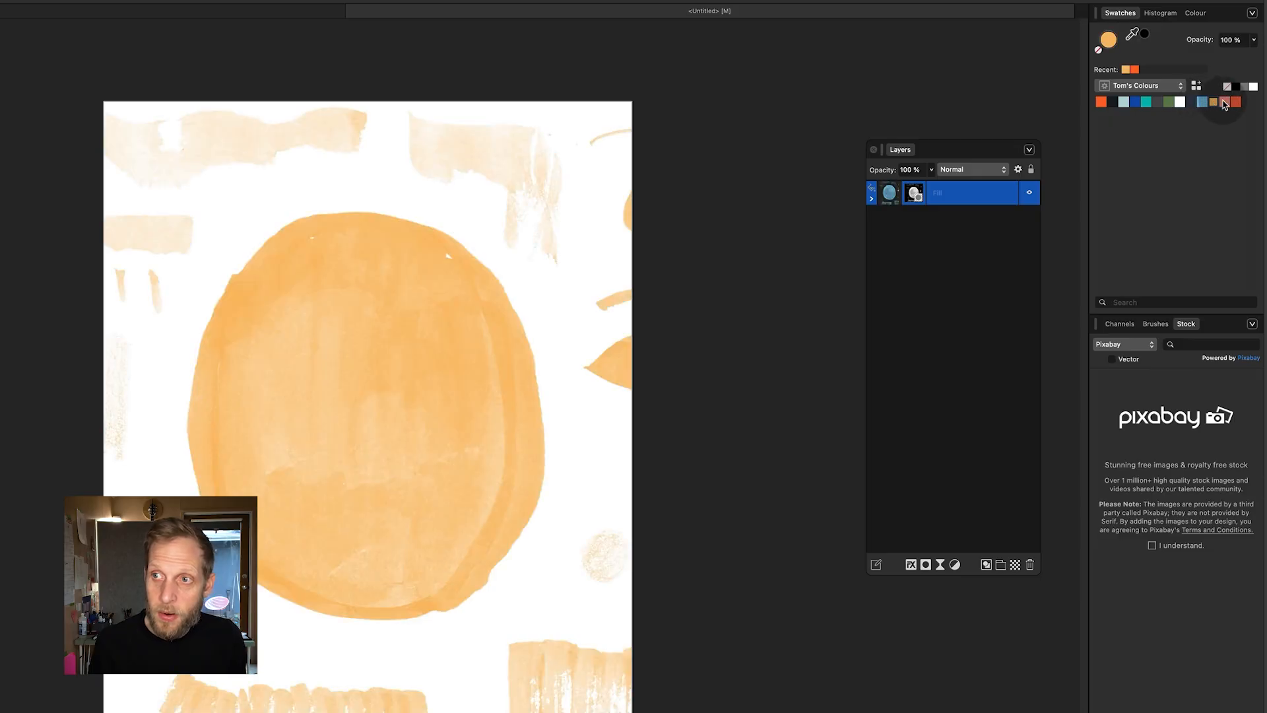
left_click(1225, 102)
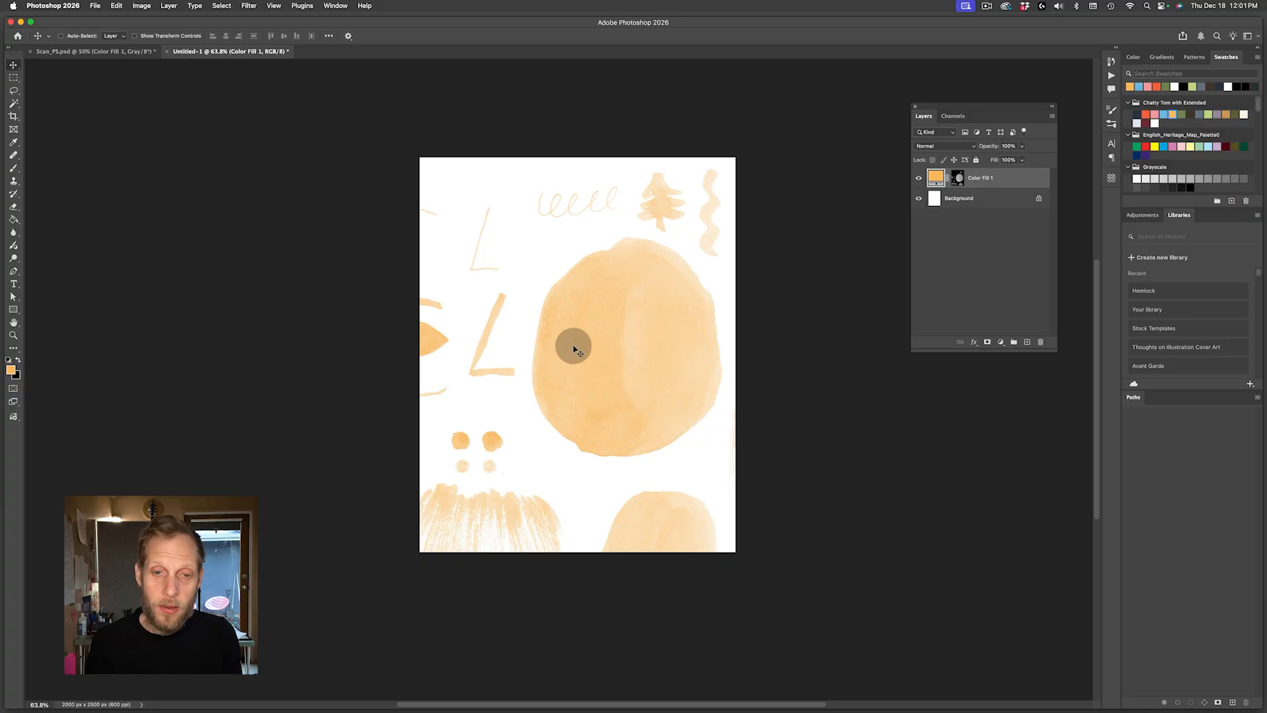
- Reposition the light orange artwork on the Photoshop Untitled-1 canvas, and switch back to Affinity
left_click_drag(565, 358, 559, 280)
key("super+Tab")
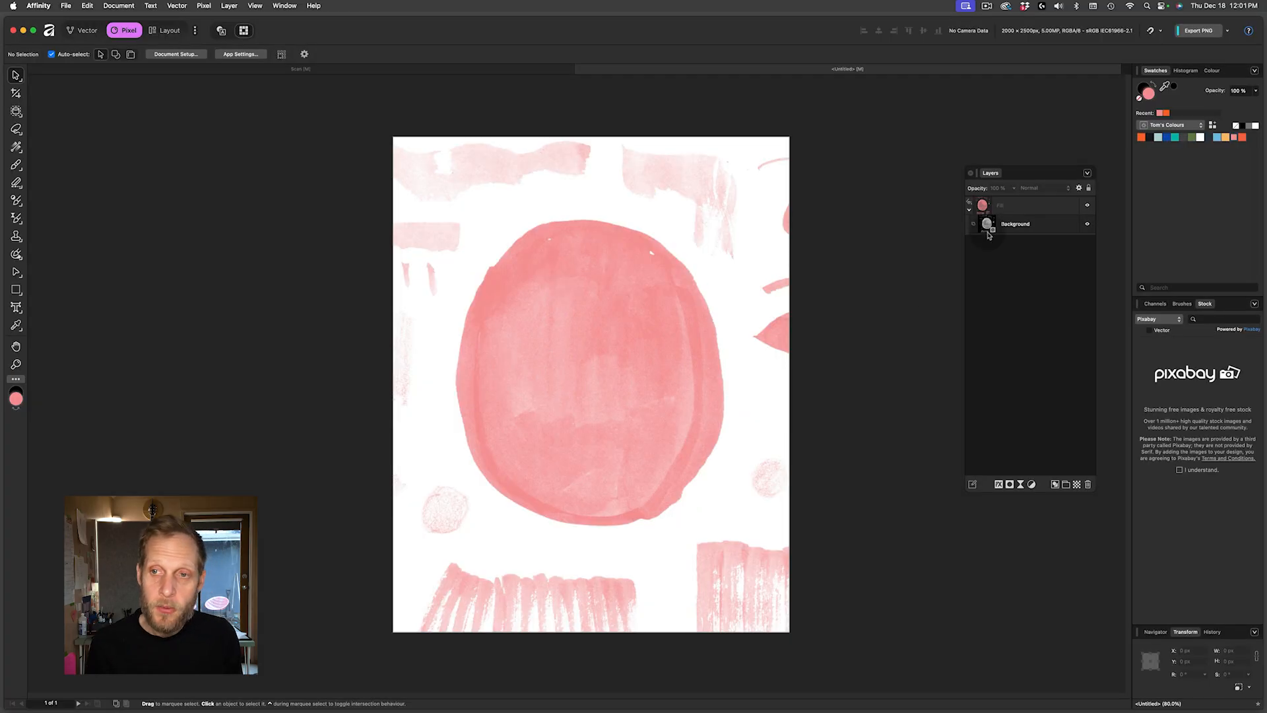
- Collapse the pink fill layer and try to move its artwork with the fill layer itself selected
left_click(982, 206)
left_click(969, 210)
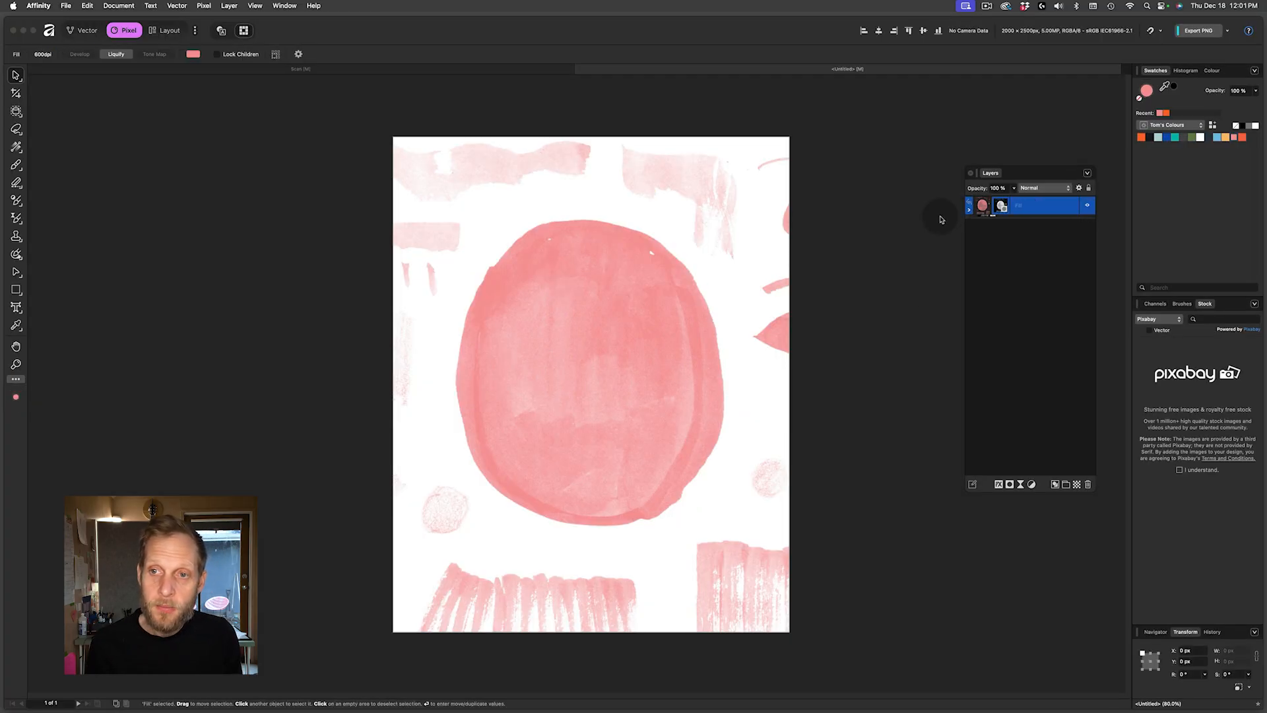
left_click_drag(506, 318, 671, 363)
left_click_drag(551, 318, 707, 410)
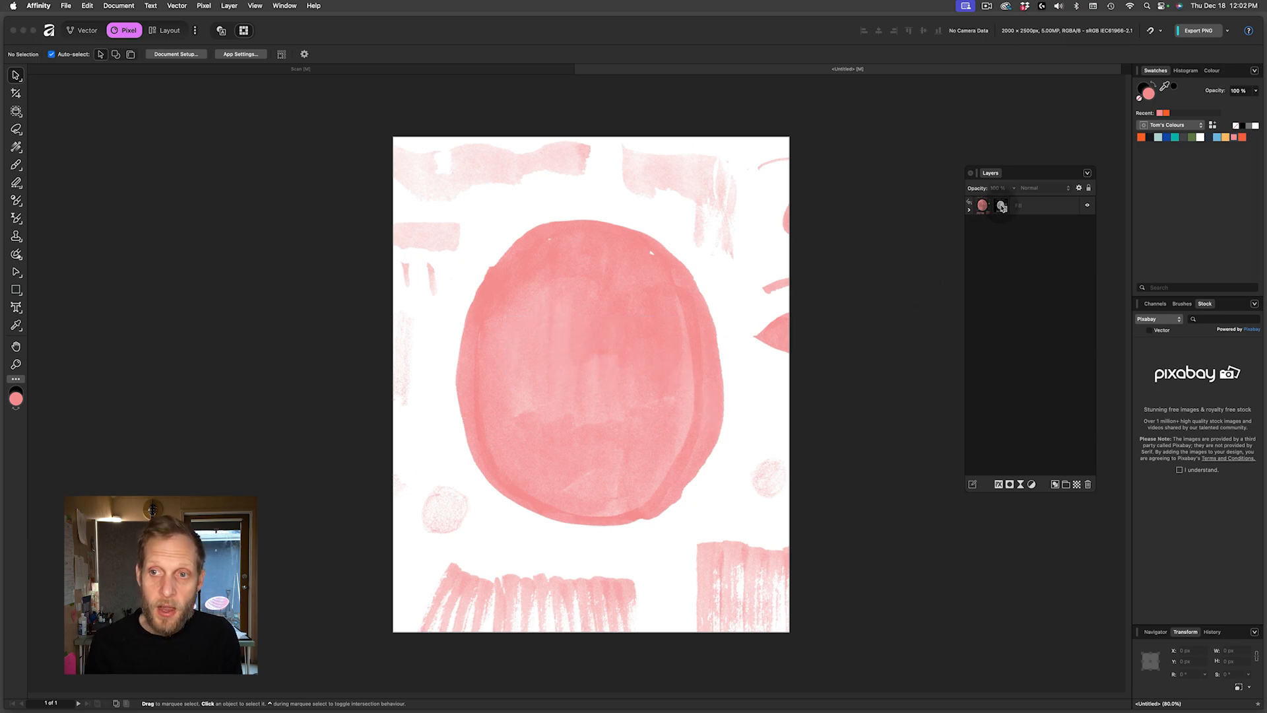
- Select the Background mask inside the pink fill layer and reposition it to bring other ink marks onto the canvas
left_click(1001, 207)
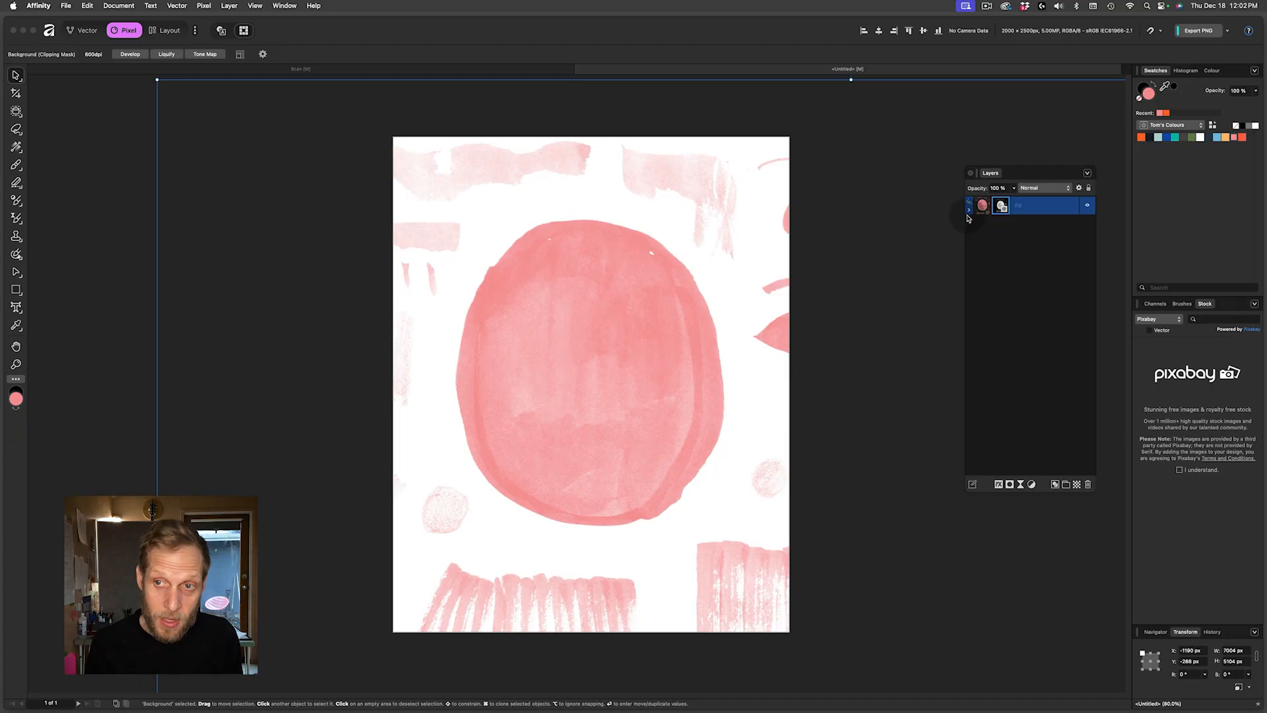
left_click(727, 348)
left_click_drag(728, 347, 410, 396)
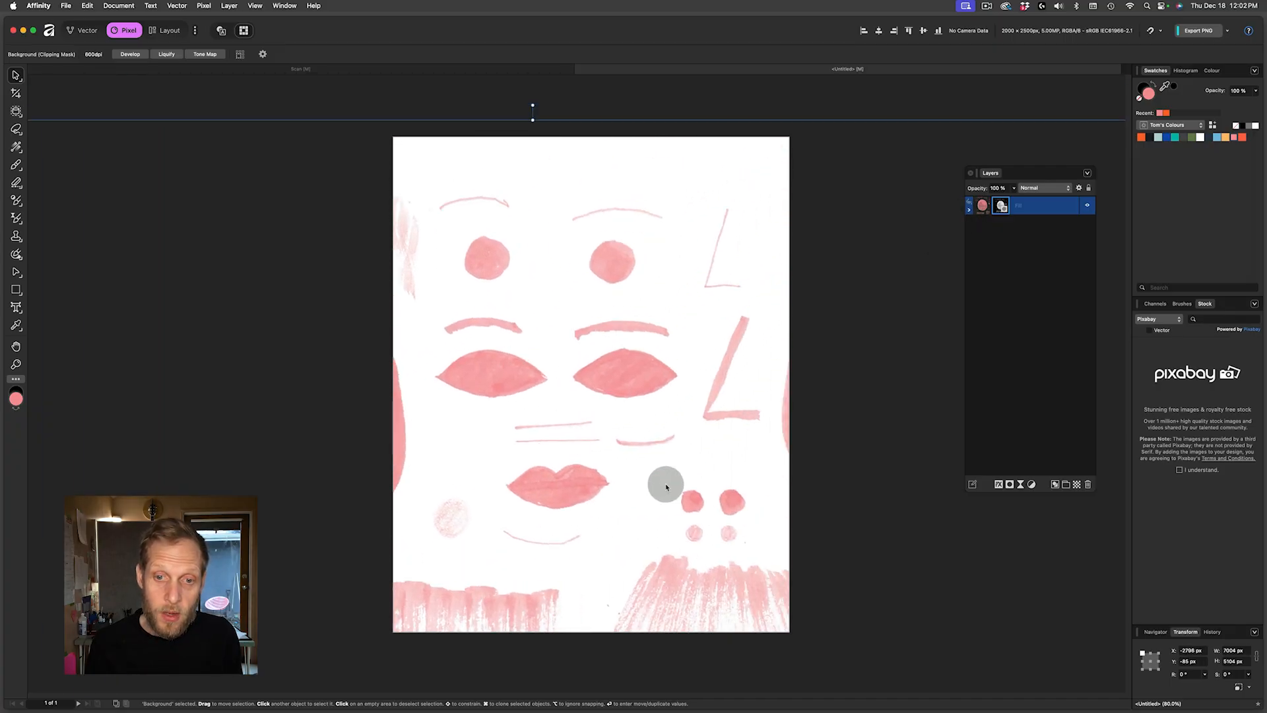
left_click_drag(665, 485, 559, 304)
left_click_drag(658, 505, 614, 389)
left_click_drag(761, 565, 581, 505)
left_click_drag(650, 580, 845, 554)
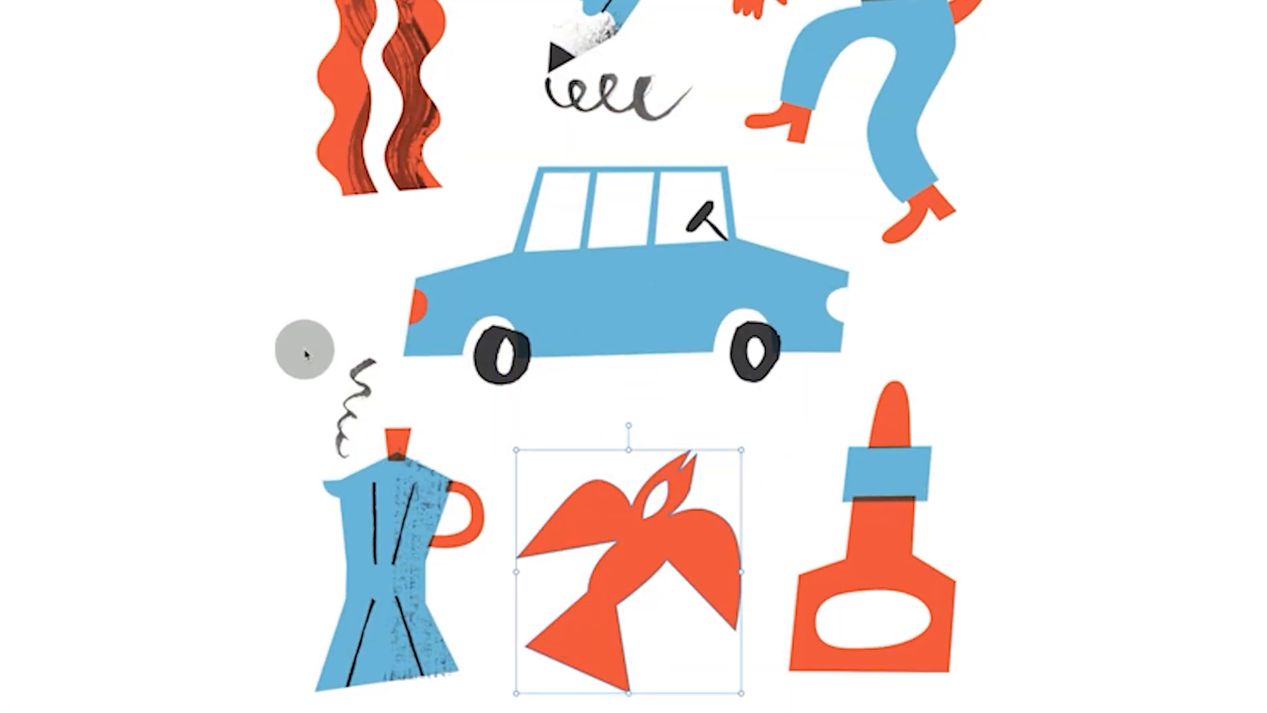
- Place the black dry-brush texture over the red bird illustration, scaling and positioning its strokes over the wings and tail
left_click(635, 531)
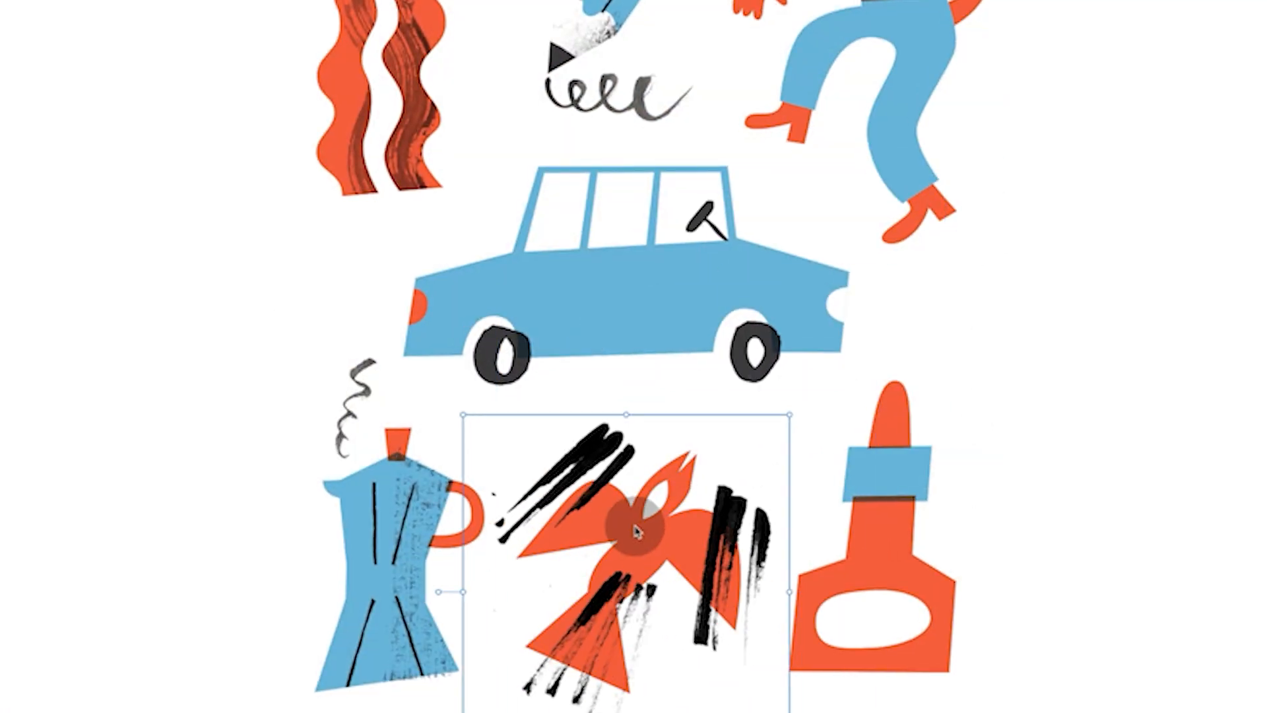
left_click_drag(463, 414, 512, 470)
left_click_drag(608, 548, 582, 517)
left_click_drag(487, 444, 516, 474)
left_click_drag(588, 515, 564, 502)
left_click(779, 620)
scroll(778, 620, "up", 3)
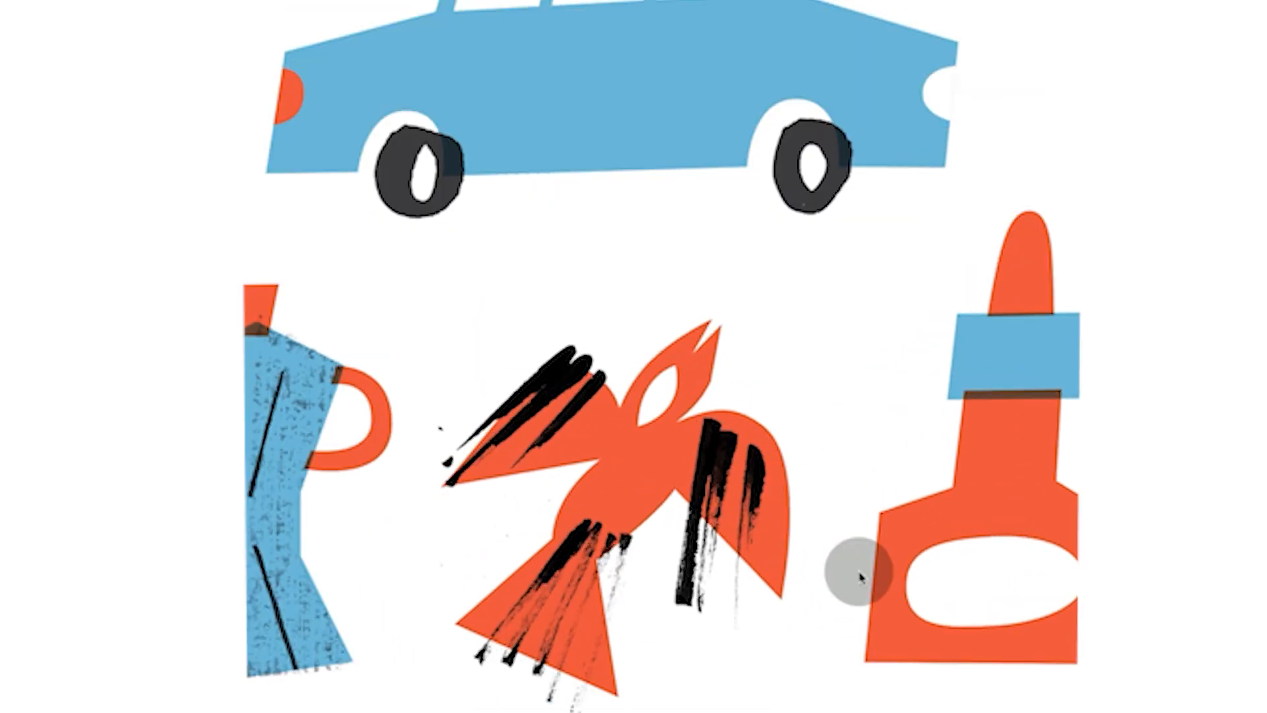